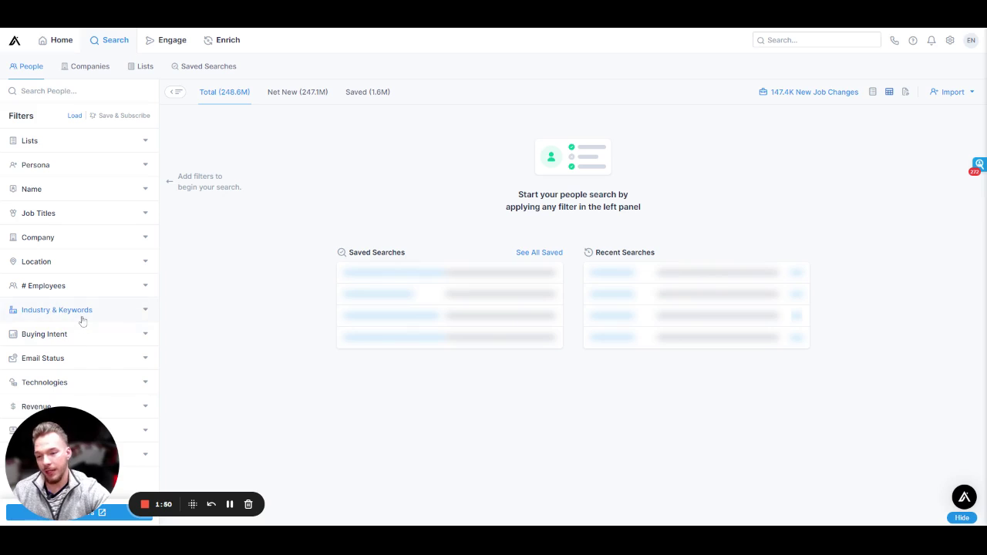
Step: Review the full set of person, company and miscellaneous filters available for the people search
{"action": "left_click_drag", "start_coordinate": [85, 427], "coordinate": [263, 253]}
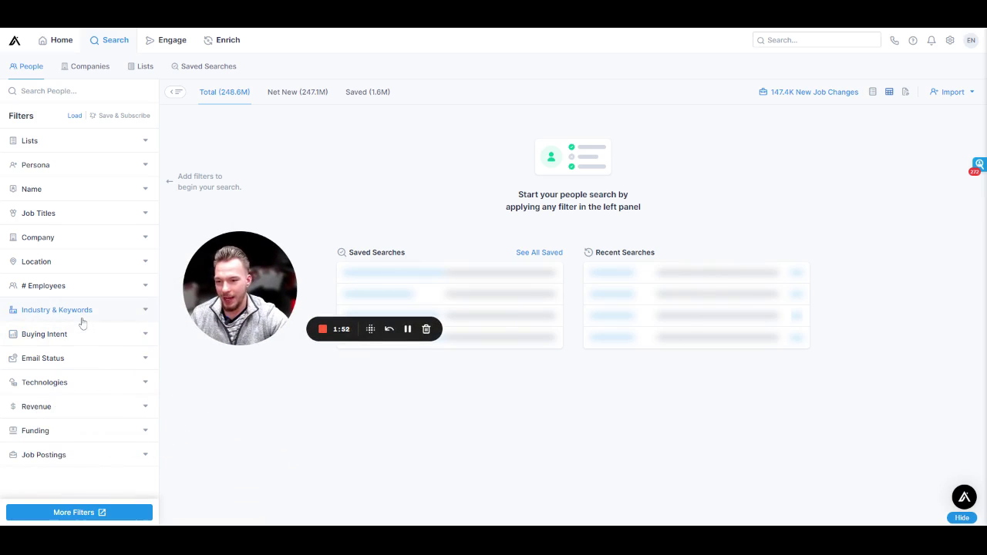
{"action": "left_click", "coordinate": [77, 512]}
{"action": "left_click_drag", "start_coordinate": [257, 267], "coordinate": [79, 436]}
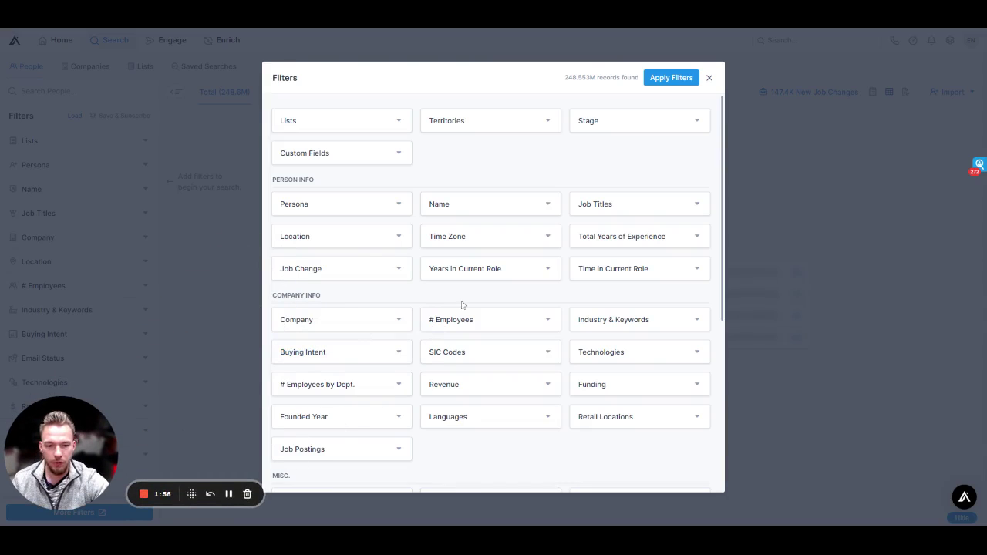
{"action": "scroll", "coordinate": [446, 241], "scroll_direction": "down", "scroll_amount": 1}
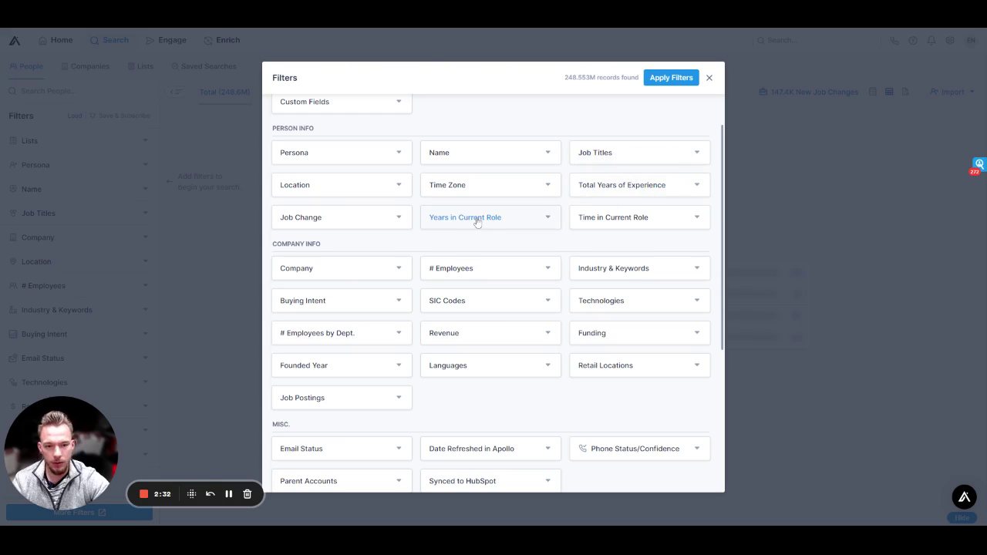
{"action": "left_click", "coordinate": [639, 222]}
{"action": "left_click", "coordinate": [640, 221]}
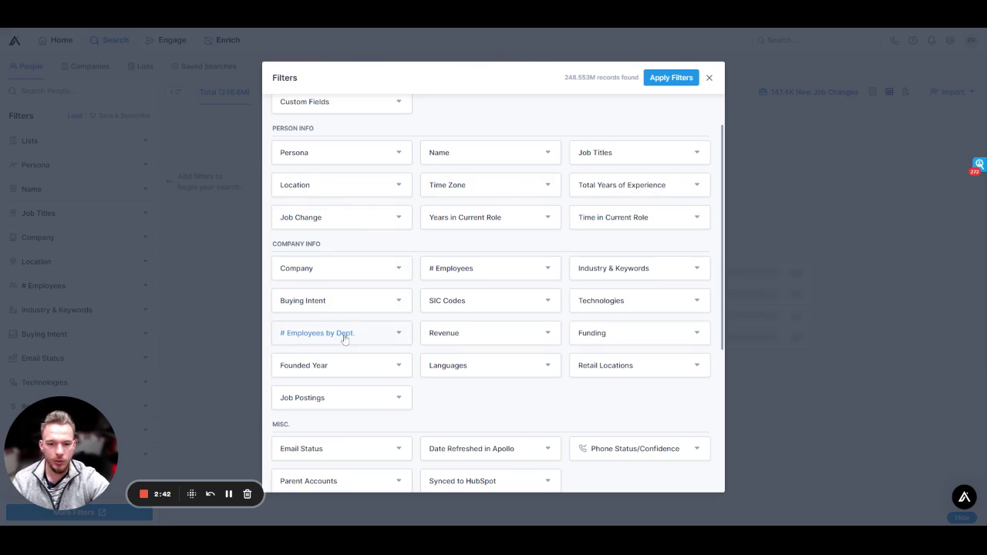
{"action": "scroll", "coordinate": [419, 324], "scroll_direction": "down", "scroll_amount": 4}
{"action": "scroll", "coordinate": [425, 334], "scroll_direction": "up", "scroll_amount": 5}
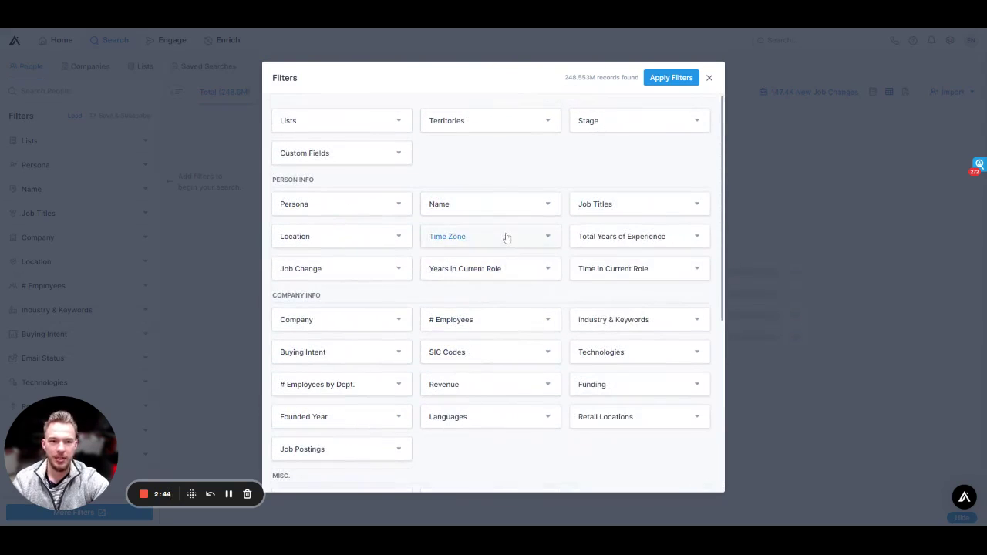
{"action": "left_click", "coordinate": [709, 79]}
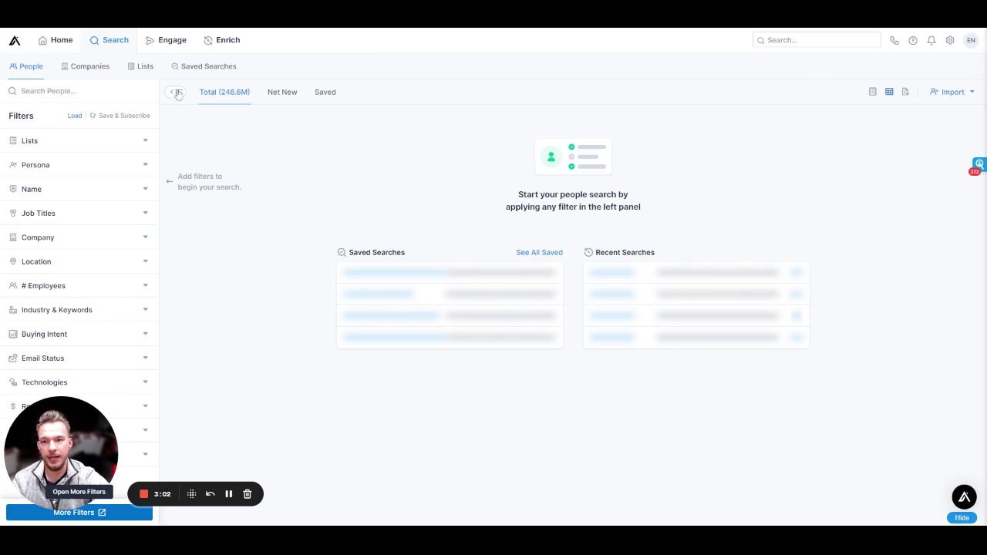
Step: Start a CSV import of company accounts from the companies search and load glassdoor 3.0-3.9 rating.csv
{"action": "left_click", "coordinate": [93, 67]}
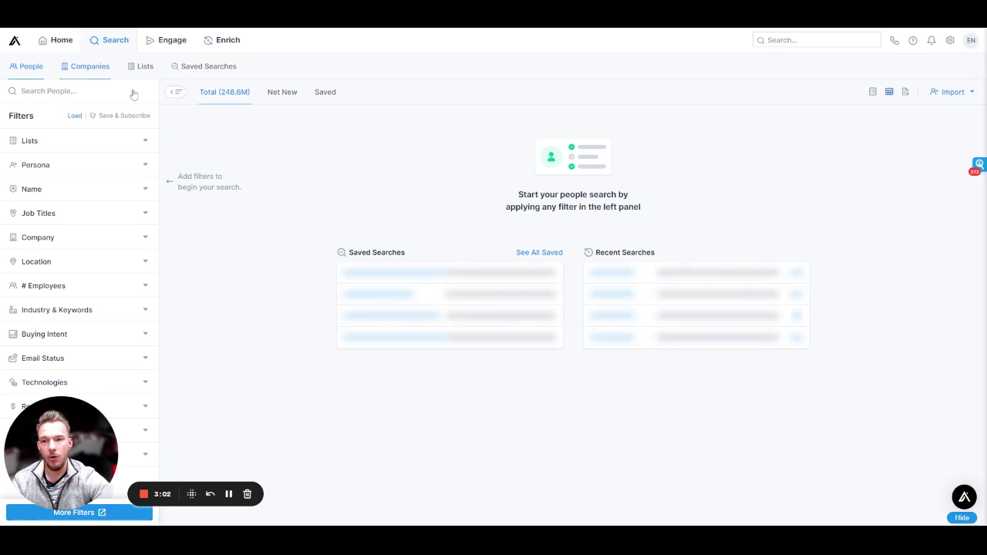
{"action": "left_click", "coordinate": [952, 92]}
{"action": "left_click", "coordinate": [941, 130]}
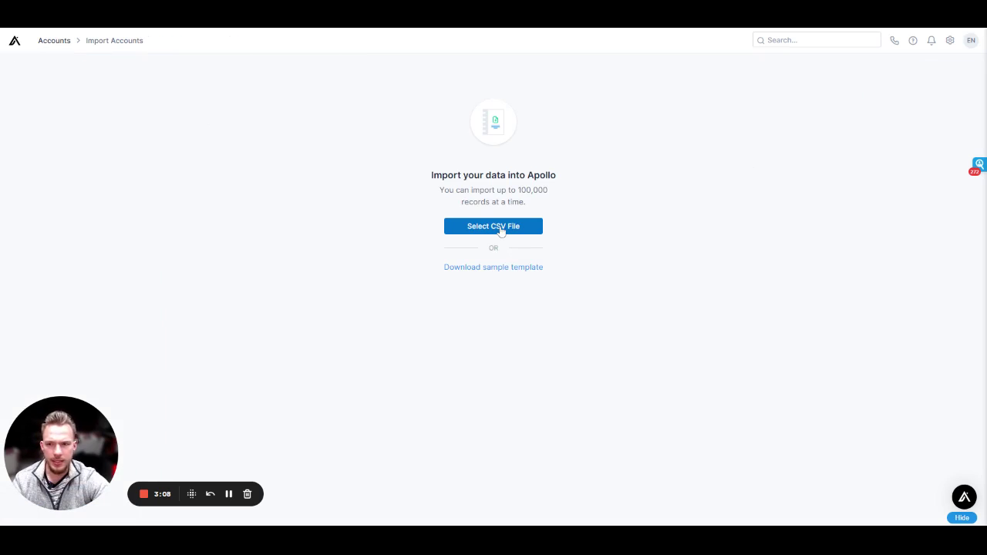
{"action": "left_click", "coordinate": [501, 226]}
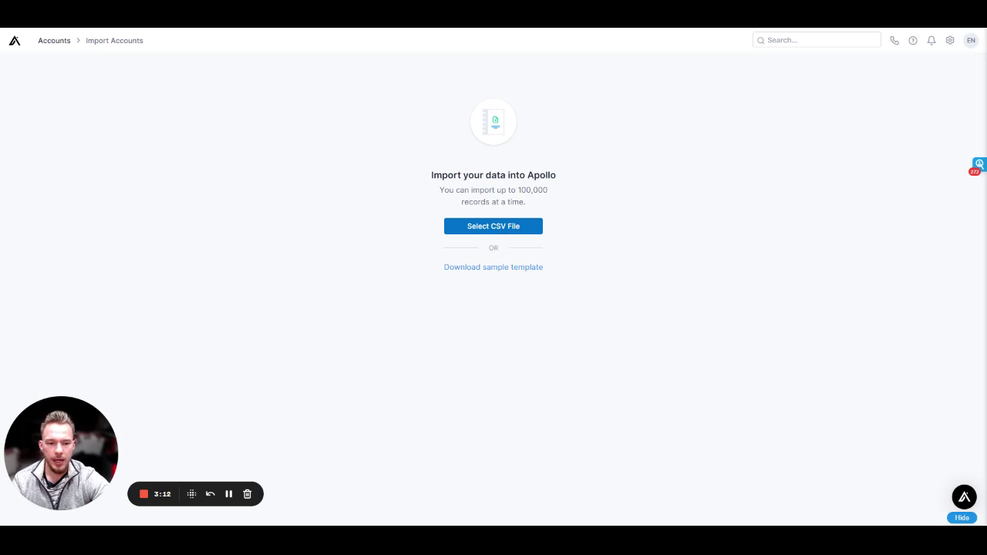
{"action": "left_click", "coordinate": [661, 385]}
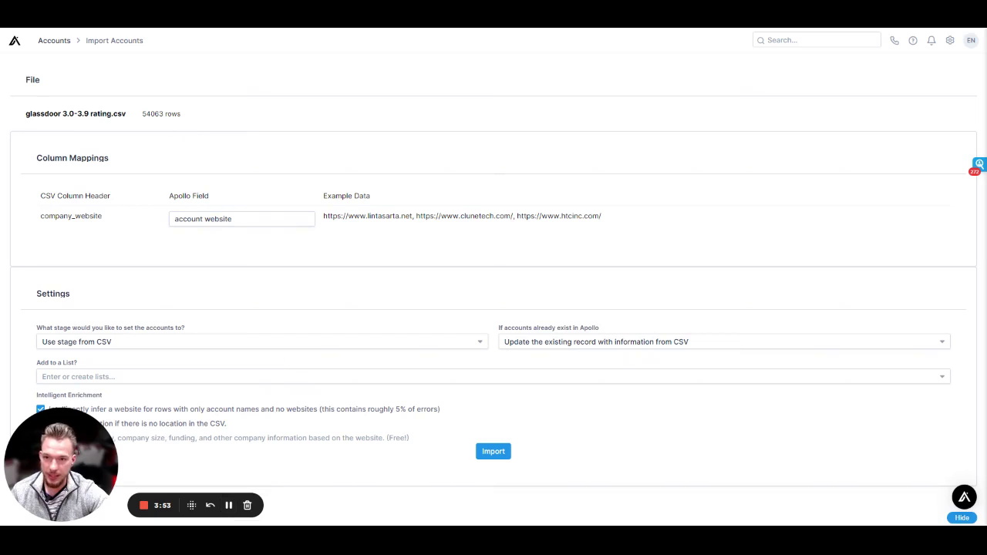
{"action": "left_click_drag", "start_coordinate": [140, 114], "coordinate": [187, 115]}
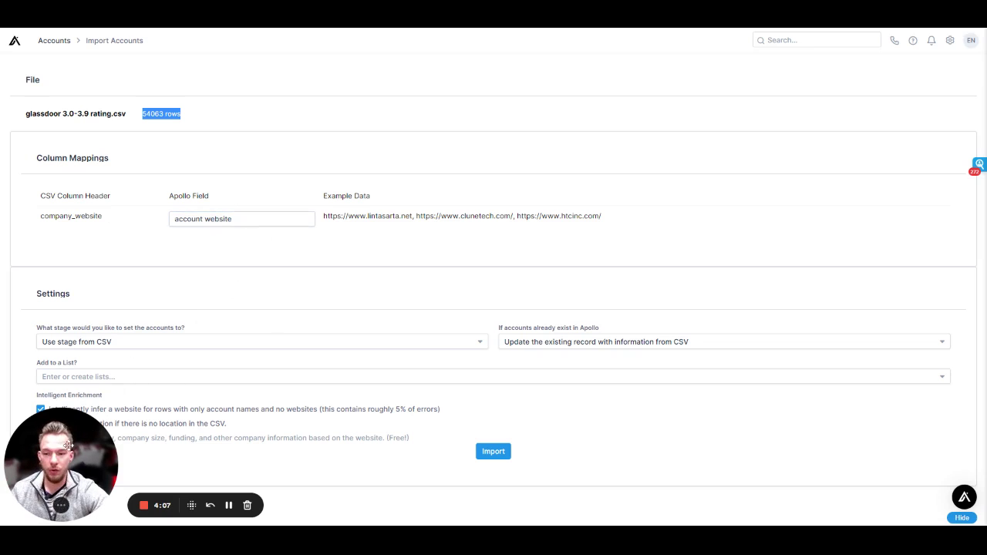
{"action": "left_click_drag", "start_coordinate": [84, 437], "coordinate": [109, 239]}
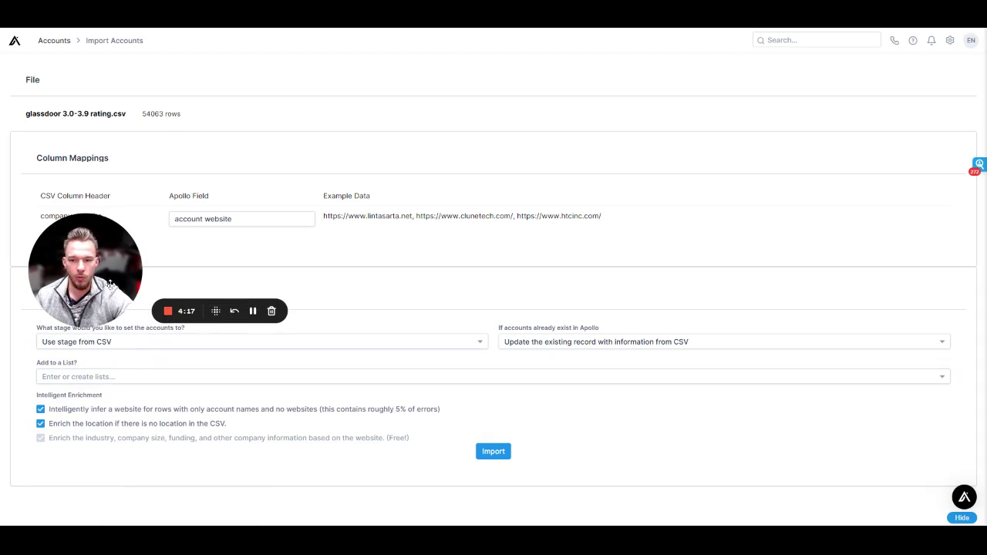
{"action": "left_click_drag", "start_coordinate": [99, 257], "coordinate": [80, 453]}
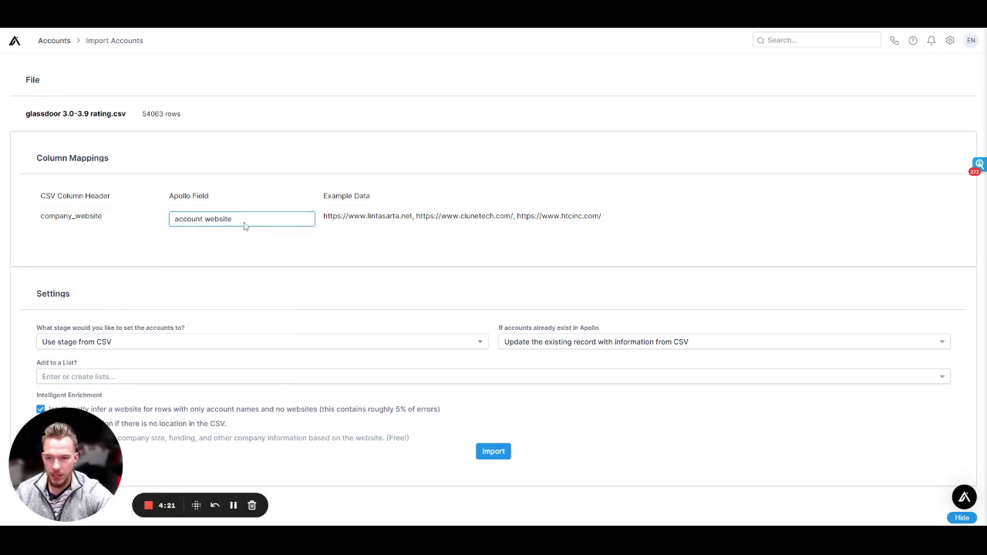
{"action": "left_click_drag", "start_coordinate": [77, 463], "coordinate": [107, 326]}
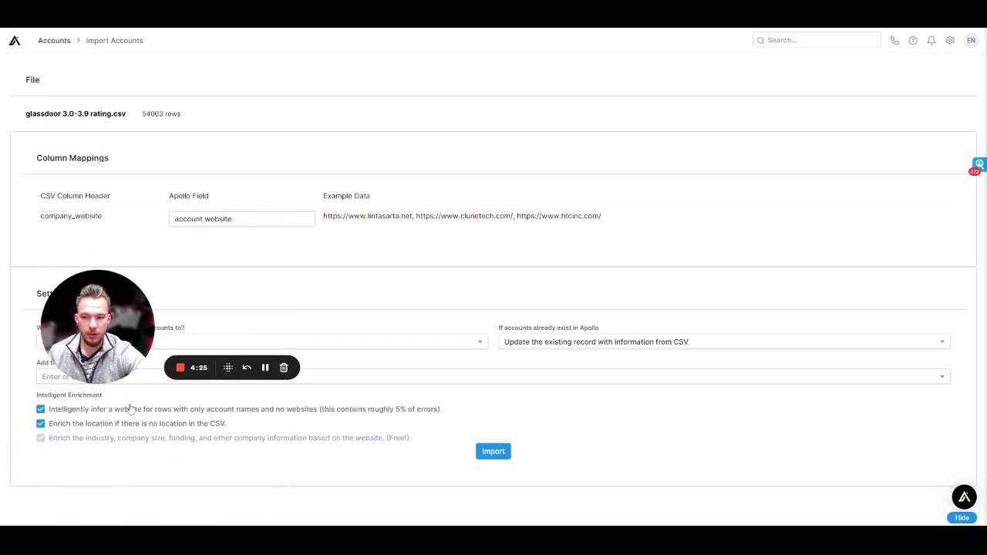
{"action": "left_click_drag", "start_coordinate": [112, 308], "coordinate": [77, 446]}
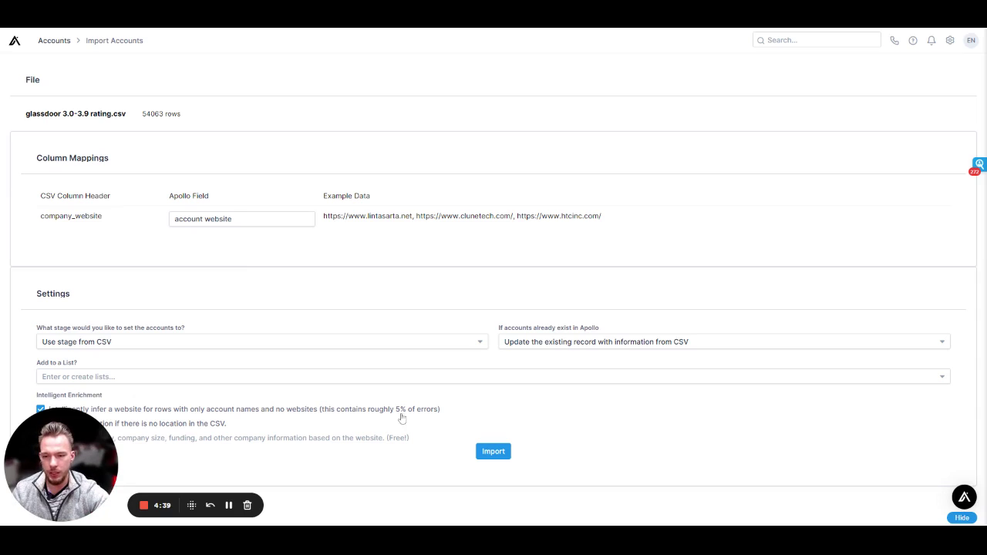
Step: Assign the imported accounts to a new list named "Glassdoor 3.0-3.9" and run the import
{"action": "left_click", "coordinate": [128, 377]}
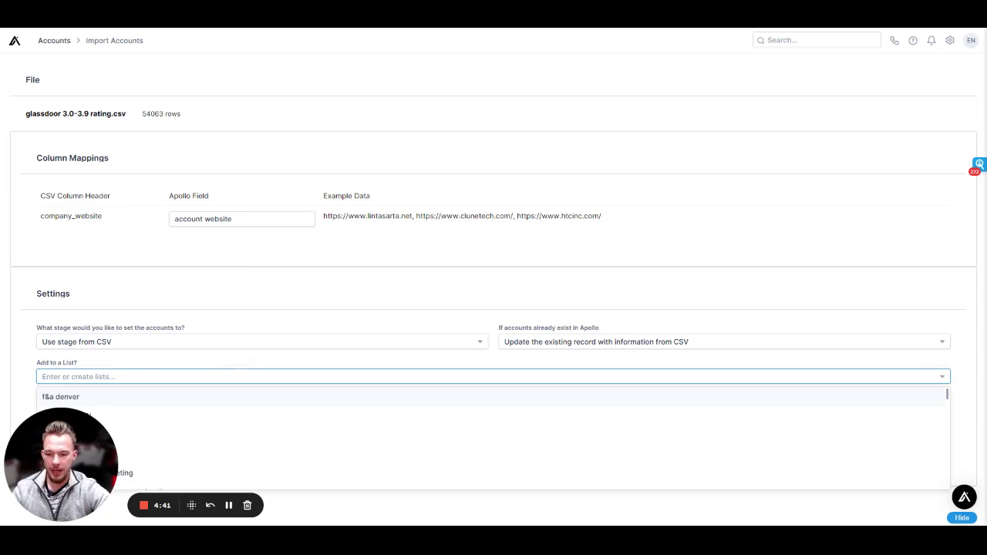
{"action": "type", "text": "Glass"}
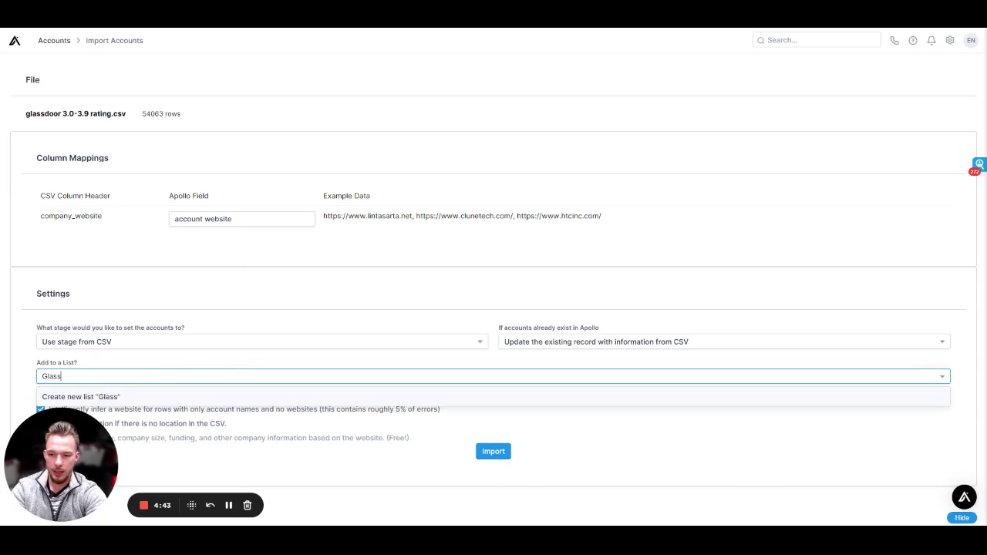
{"action": "type", "text": "door "}
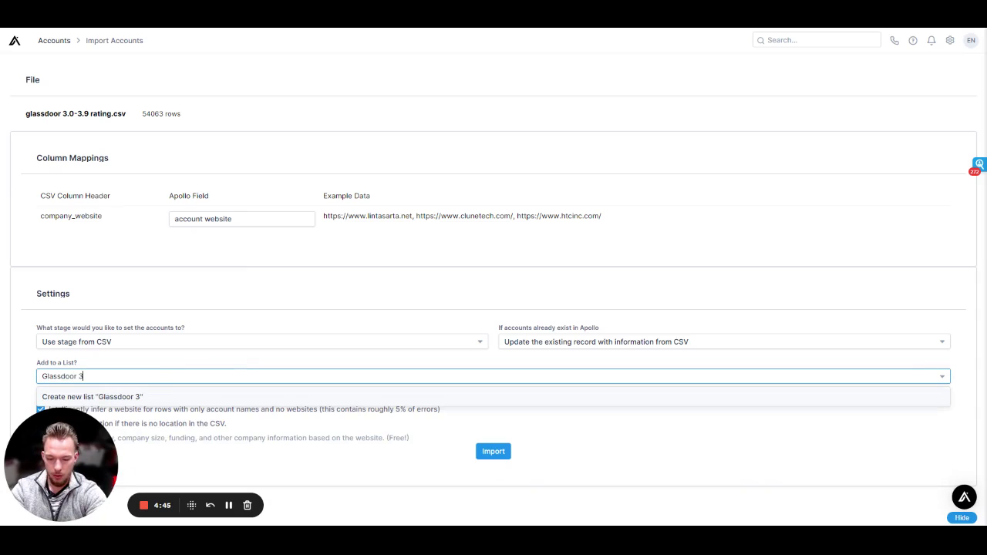
{"action": "type", "text": "3.0-3.9"}
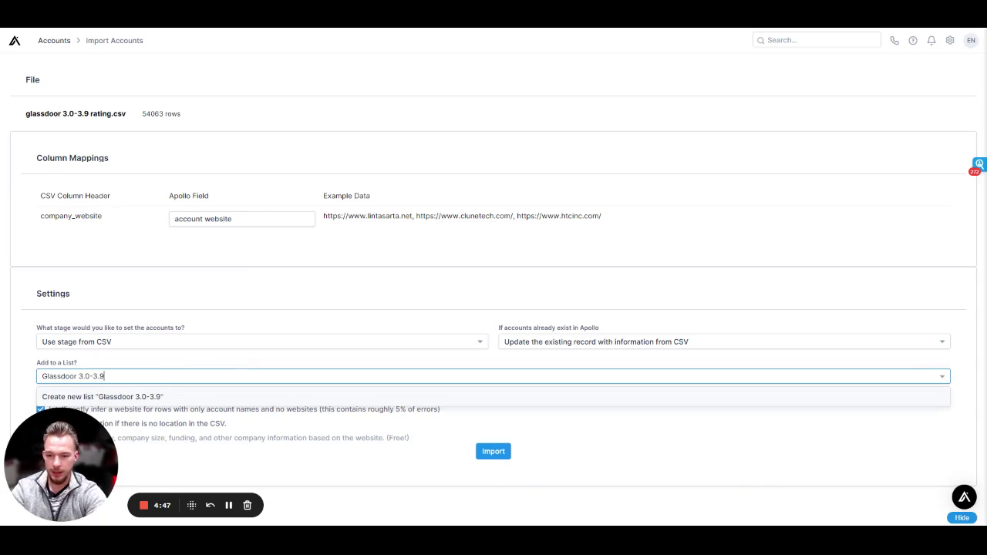
{"action": "key", "text": "Return"}
{"action": "left_click", "coordinate": [491, 454]}
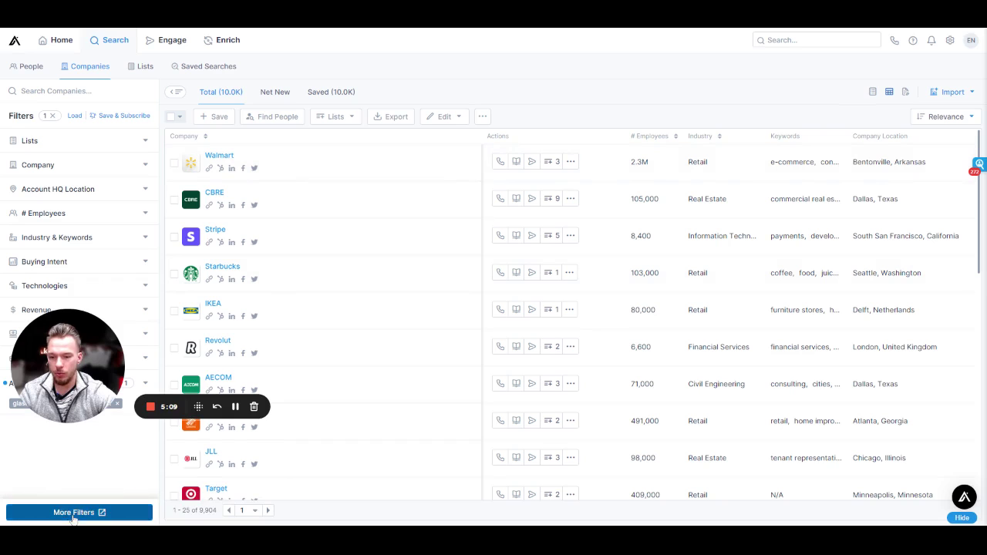
Step: Add Parts 2 through 6 of glassdoor 3.0-3.9 rating.csv to the Account CSV Import filter of the company search
{"action": "left_click", "coordinate": [73, 513]}
{"action": "scroll", "coordinate": [463, 378], "scroll_direction": "down", "scroll_amount": 1}
{"action": "left_click", "coordinate": [480, 399]}
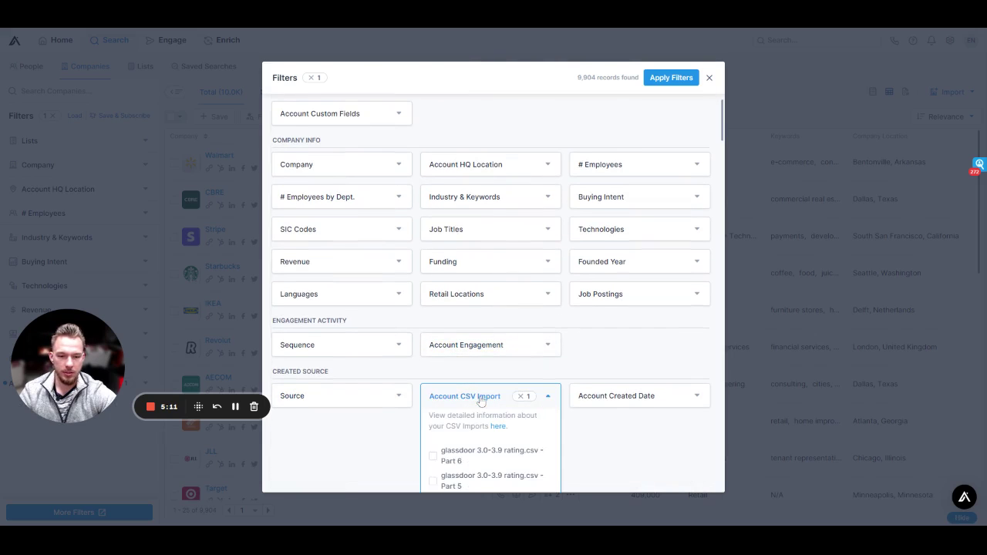
{"action": "scroll", "coordinate": [481, 401], "scroll_direction": "down", "scroll_amount": 2}
{"action": "left_click", "coordinate": [433, 402]}
{"action": "left_click", "coordinate": [432, 377]}
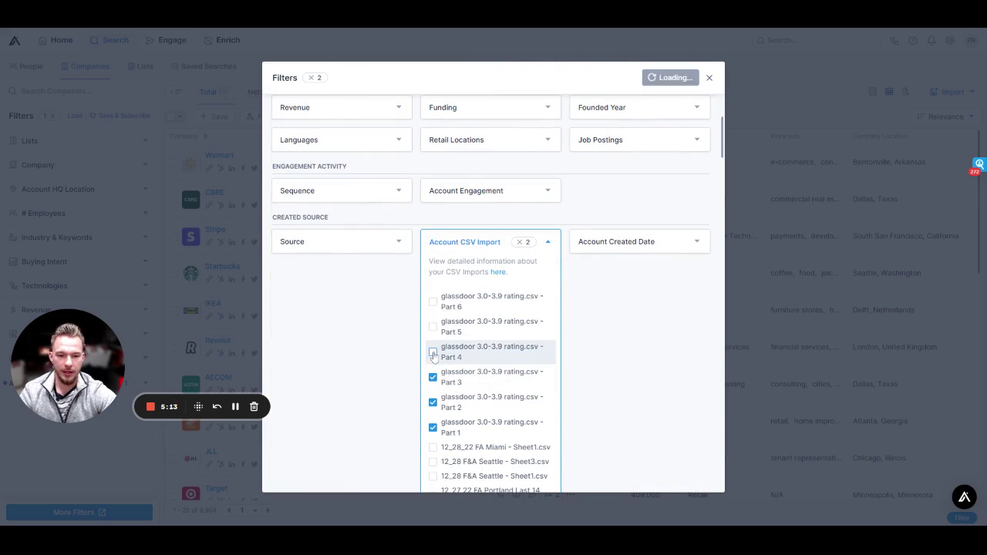
{"action": "left_click", "coordinate": [432, 353]}
{"action": "left_click", "coordinate": [433, 326]}
{"action": "left_click", "coordinate": [433, 302]}
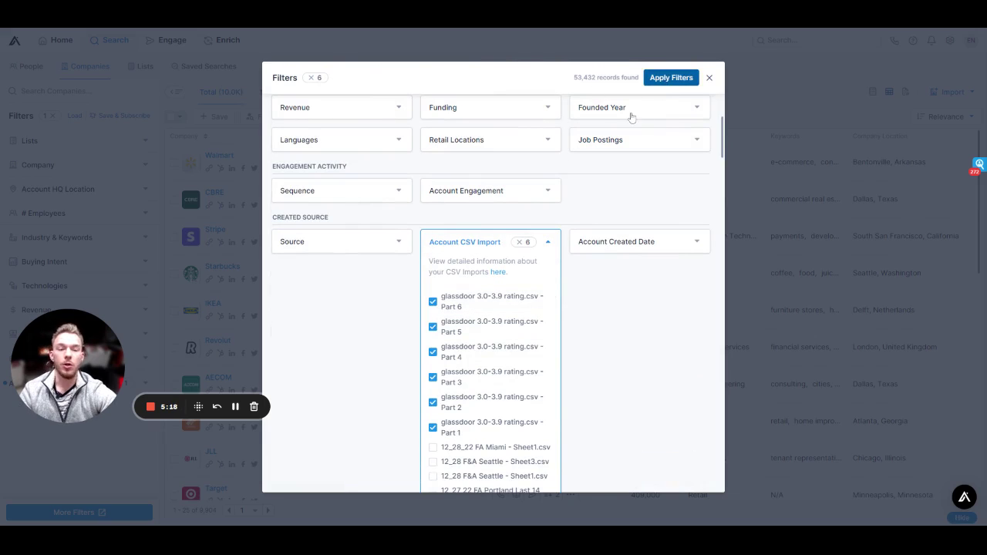
{"action": "key", "text": "Escape"}
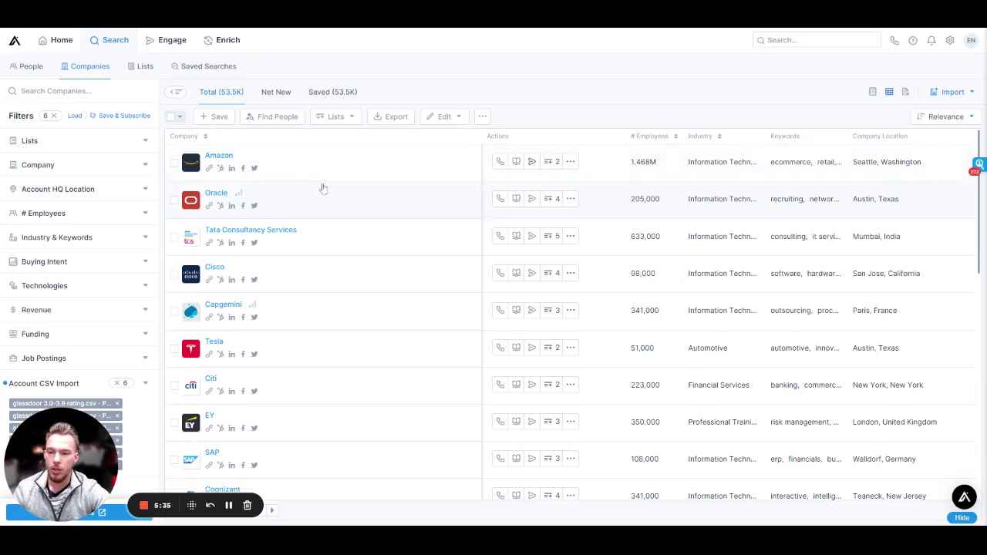
Step: Filter the companies by Account HQ Location, using United States as the region
{"action": "left_click", "coordinate": [55, 191]}
{"action": "left_click", "coordinate": [61, 240]}
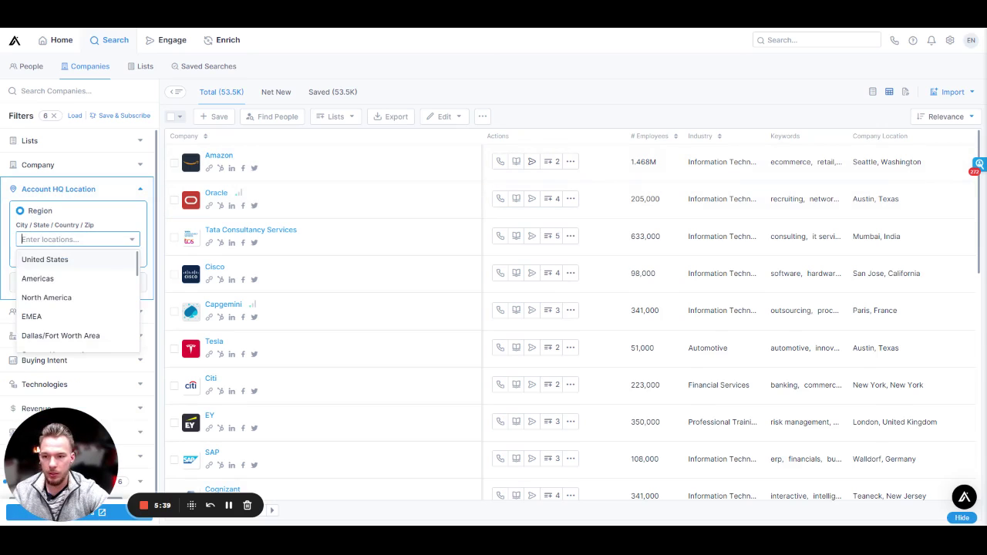
{"action": "left_click", "coordinate": [60, 261]}
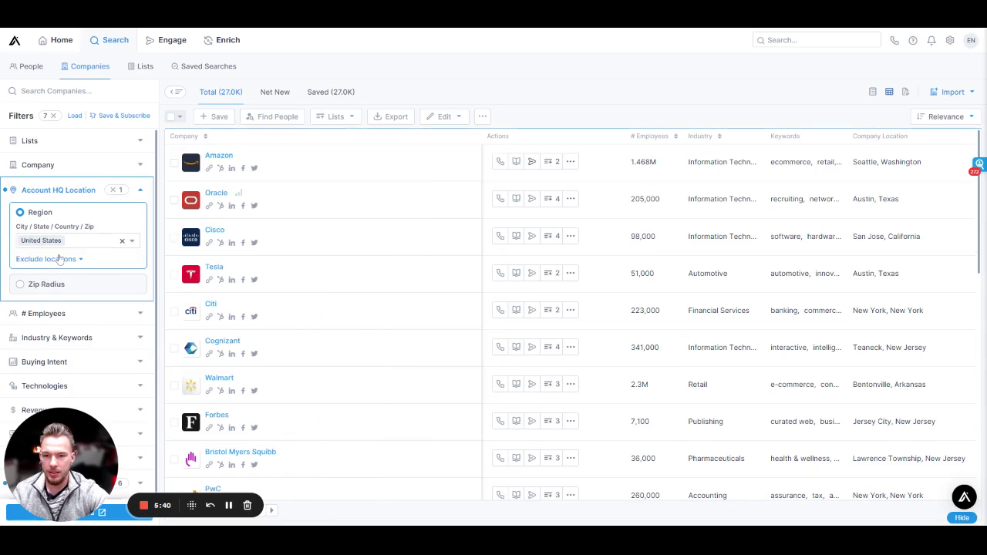
Step: Limit the number of employees to the predefined ranges 1-10, 11-20, 21-50, 51-100 and 101-200
{"action": "scroll", "coordinate": [78, 232], "scroll_direction": "down", "scroll_amount": 2}
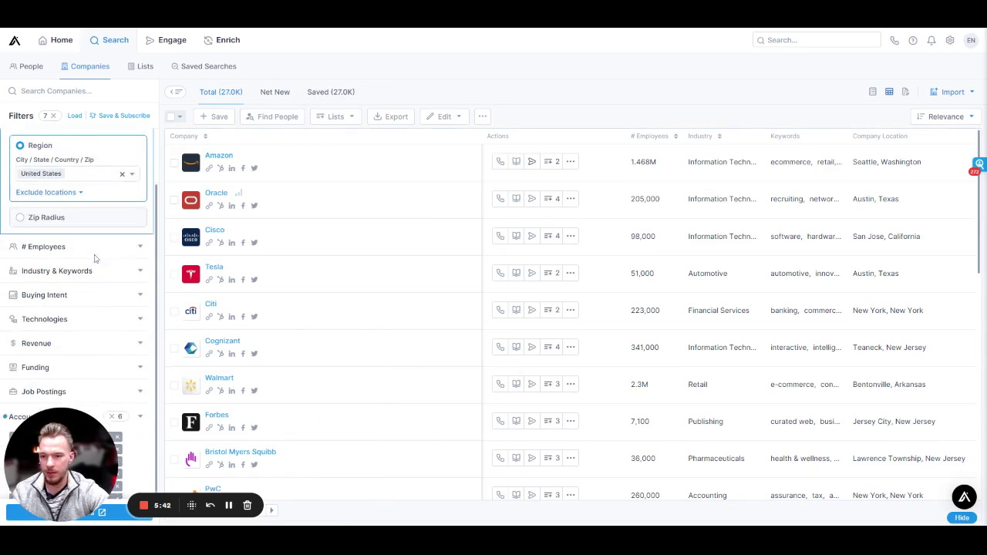
{"action": "left_click", "coordinate": [54, 235]}
{"action": "left_click", "coordinate": [21, 193]}
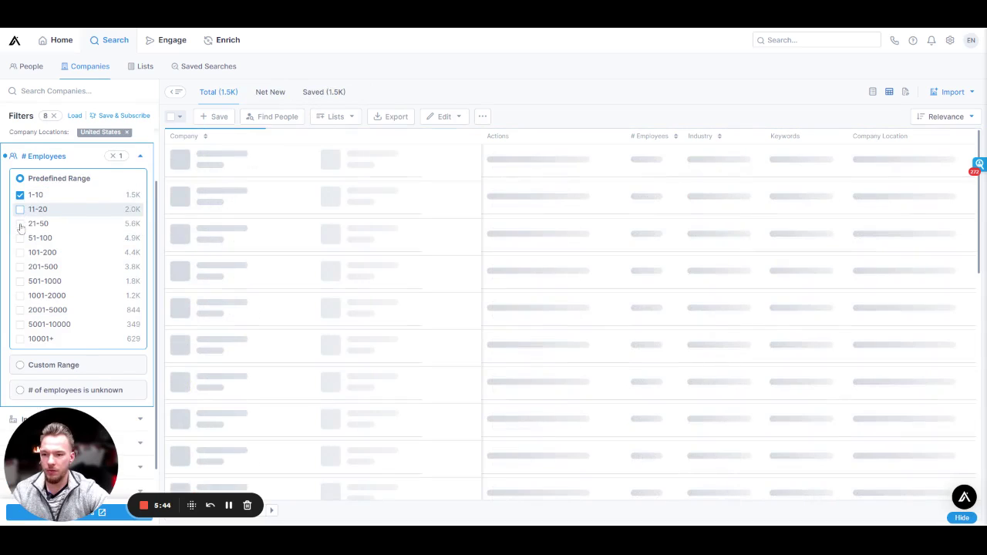
{"action": "left_click", "coordinate": [21, 209]}
{"action": "left_click", "coordinate": [20, 223]}
{"action": "left_click", "coordinate": [20, 237]}
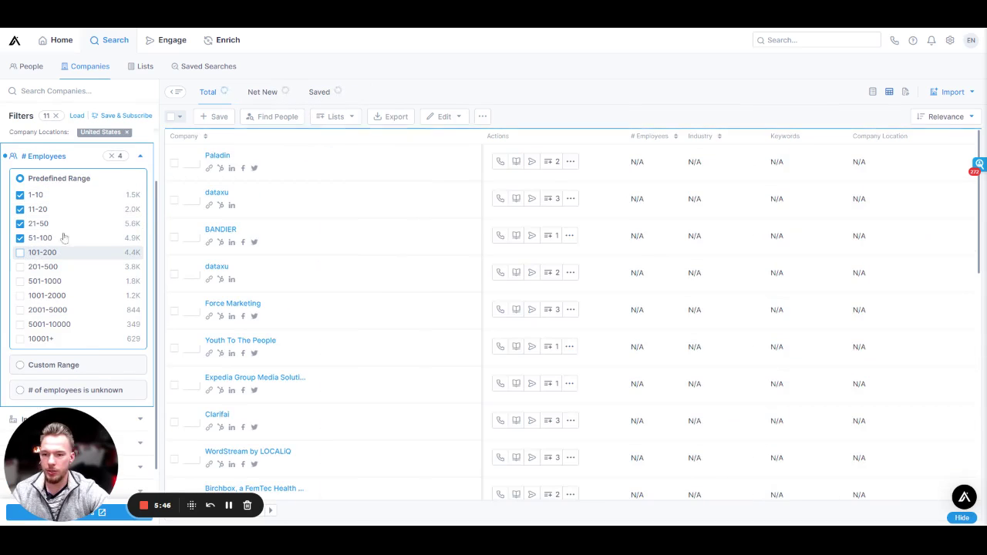
{"action": "left_click", "coordinate": [20, 252]}
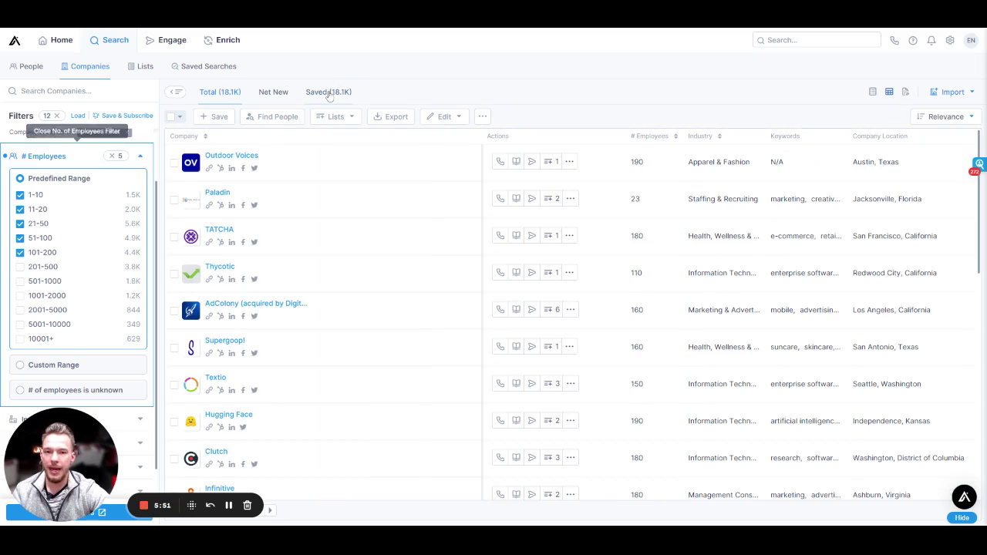
{"action": "left_click", "coordinate": [91, 158]}
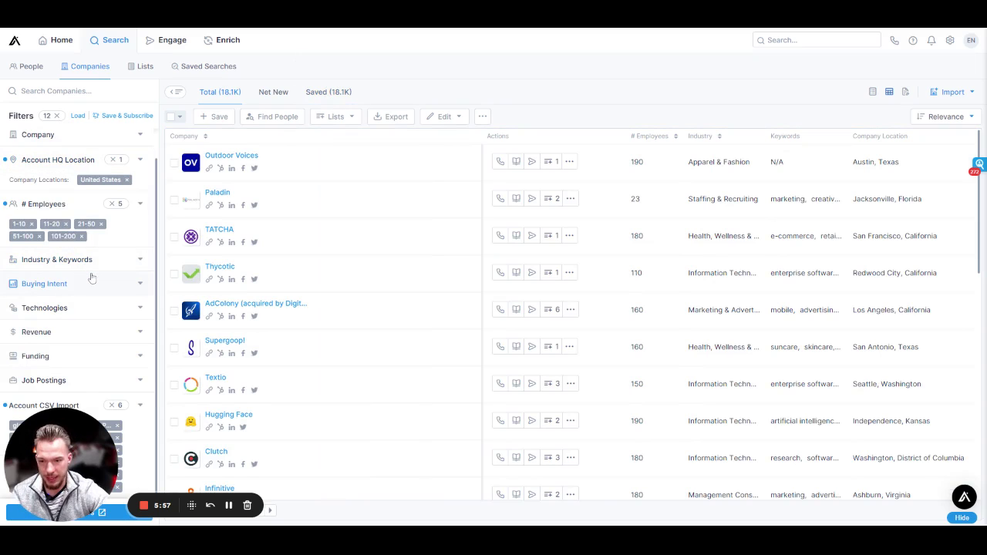
Step: Save the filters as a new search named "Glassdoor 3.0-3.9 US Under 200 employees" with the search subscription turned off
{"action": "scroll", "coordinate": [77, 320], "scroll_direction": "up", "scroll_amount": 1}
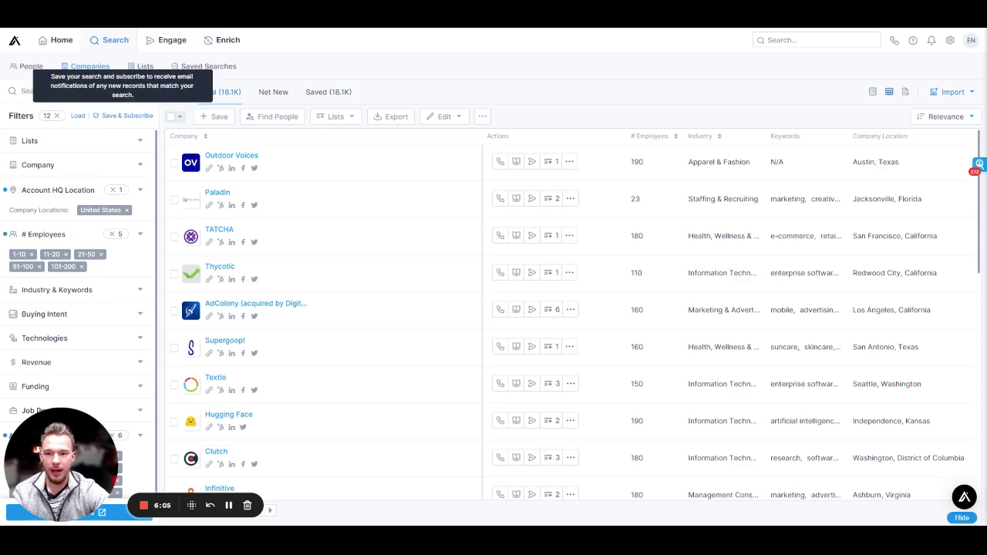
{"action": "left_click", "coordinate": [124, 116]}
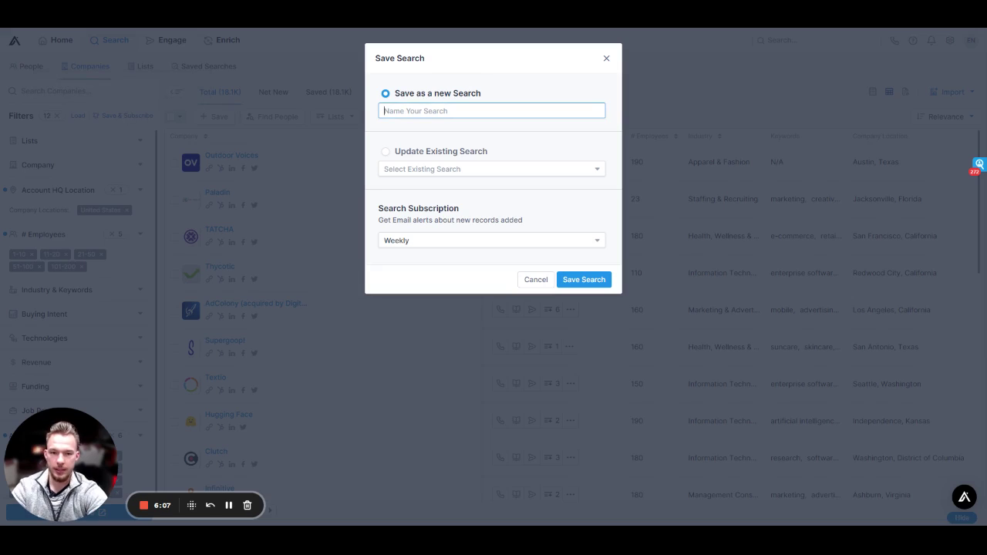
{"action": "type", "text": "Glassdoor"}
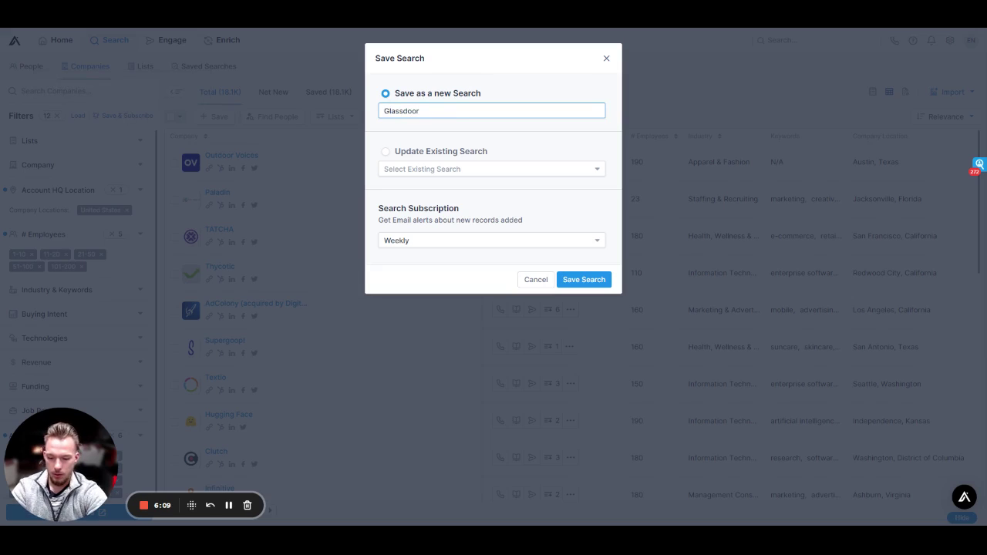
{"action": "type", "text": " 3.0-3.9"}
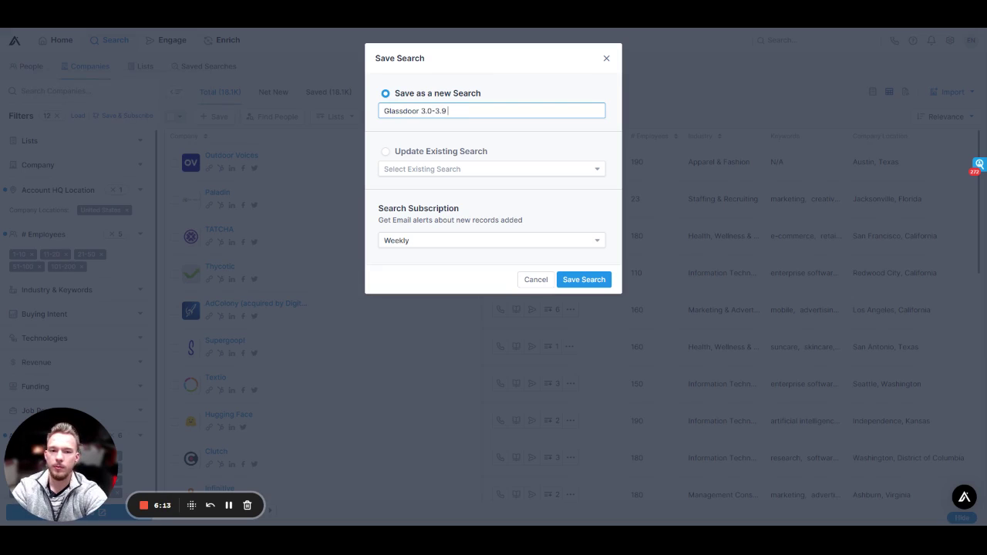
{"action": "type", "text": " US Under 200 "}
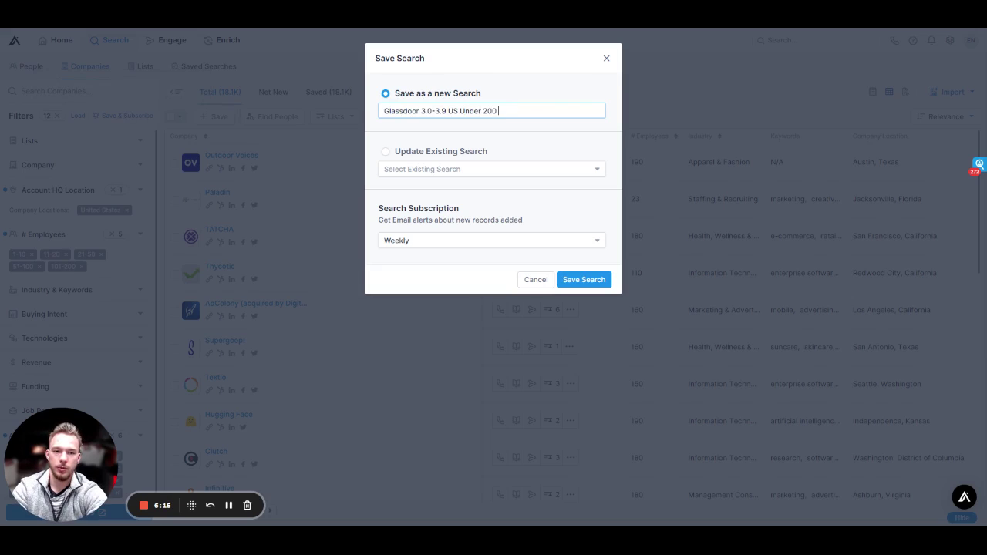
{"action": "type", "text": "employees"}
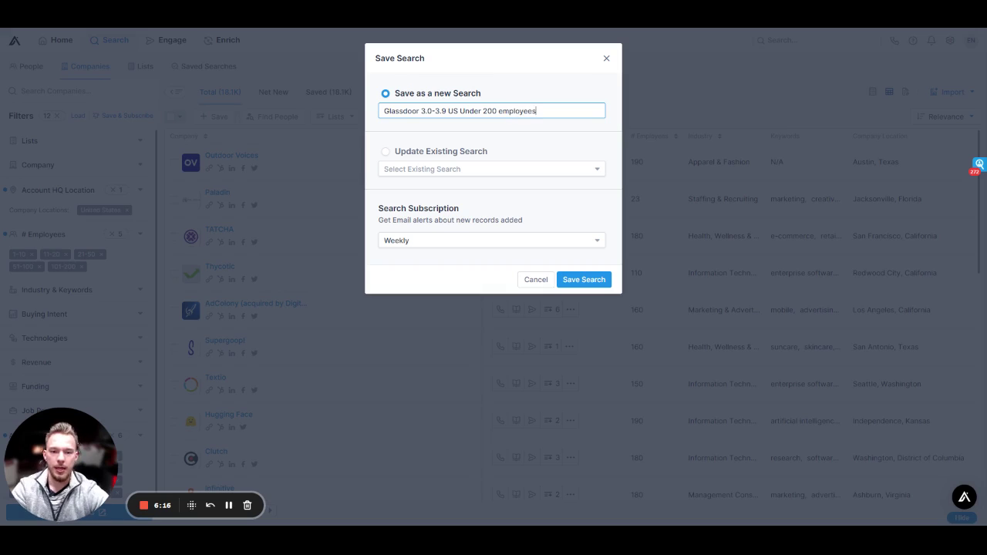
{"action": "left_click", "coordinate": [432, 241]}
{"action": "left_click", "coordinate": [421, 318]}
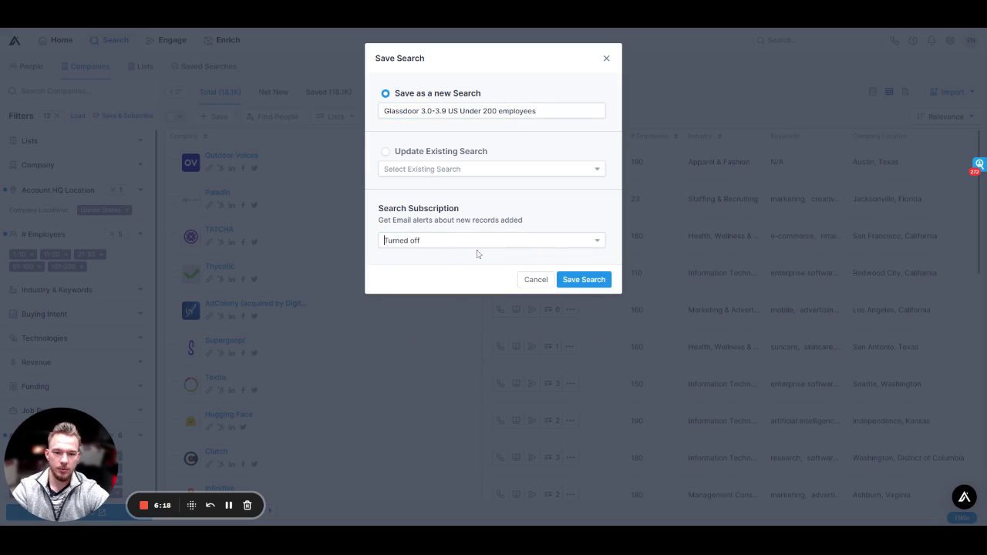
{"action": "left_click", "coordinate": [578, 279]}
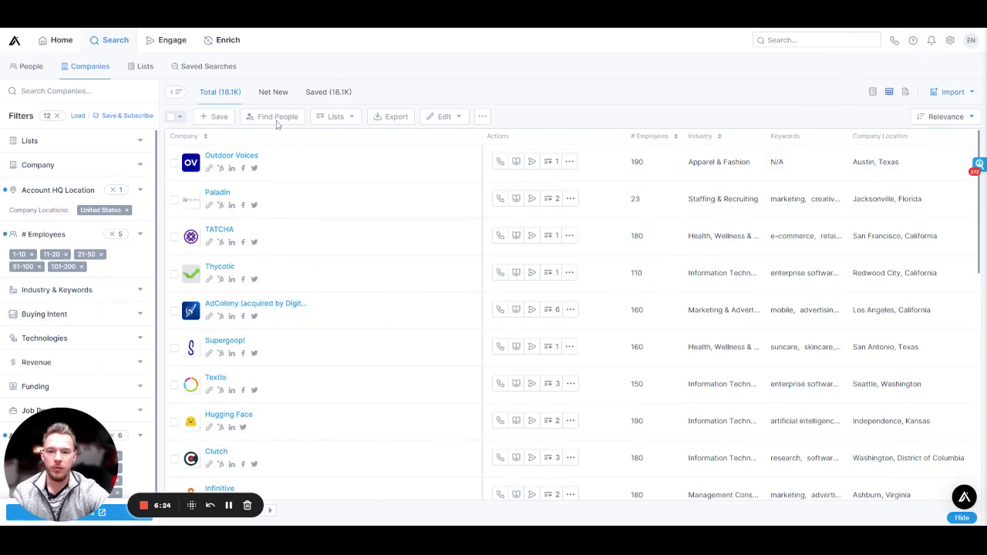
Step: Try to select all companies in the total results and in the saved results, and find people at the selected saved companies
{"action": "left_click", "coordinate": [170, 118]}
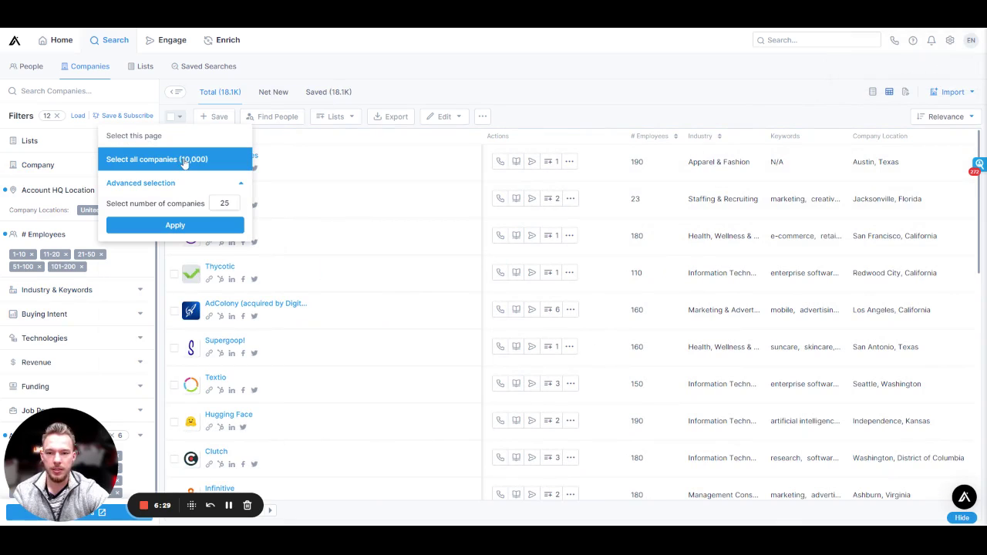
{"action": "left_click", "coordinate": [182, 160]}
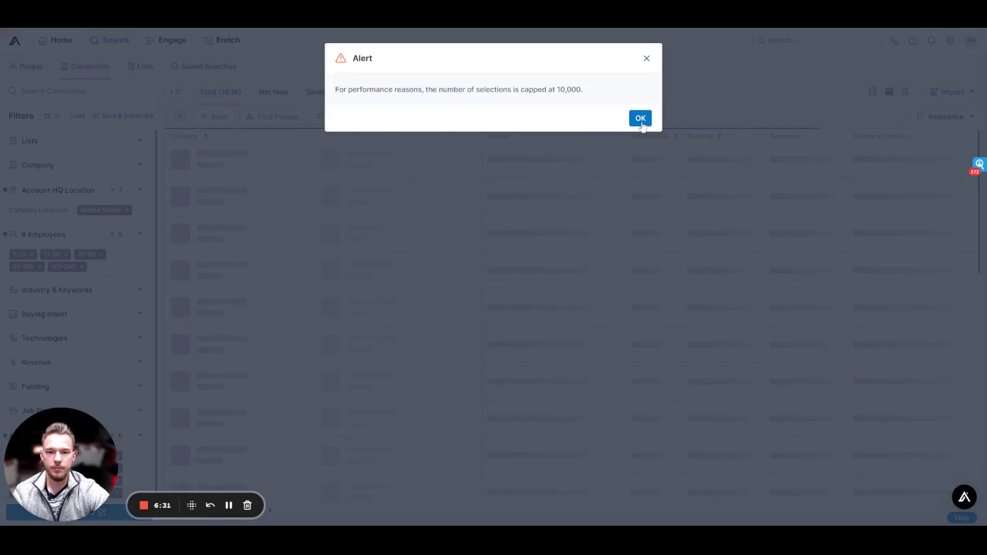
{"action": "left_click", "coordinate": [639, 119]}
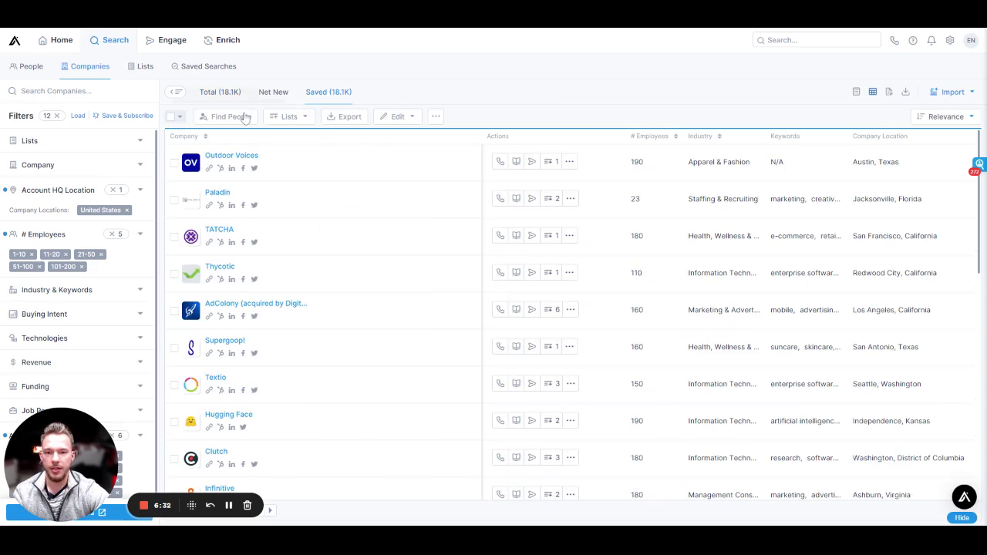
{"action": "left_click", "coordinate": [177, 116]}
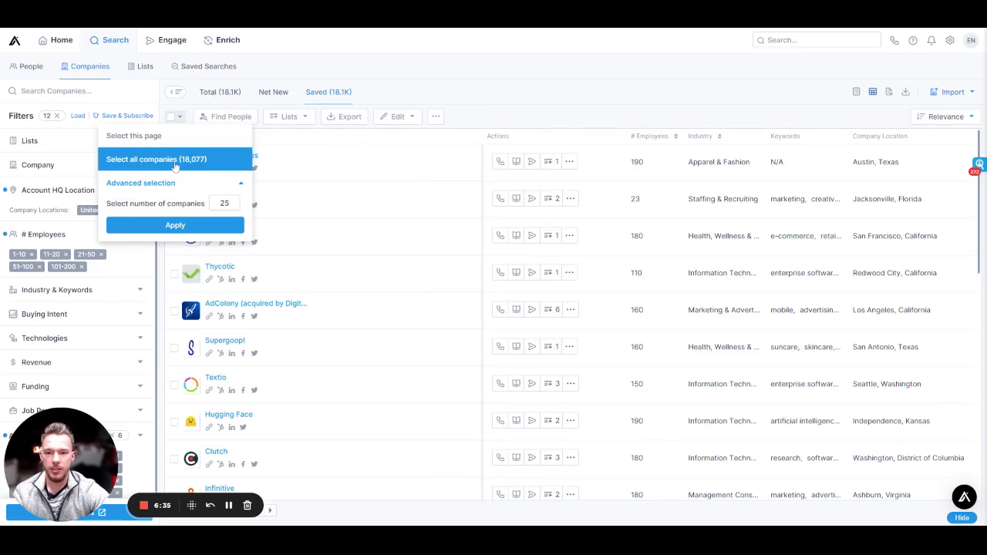
{"action": "left_click", "coordinate": [175, 164]}
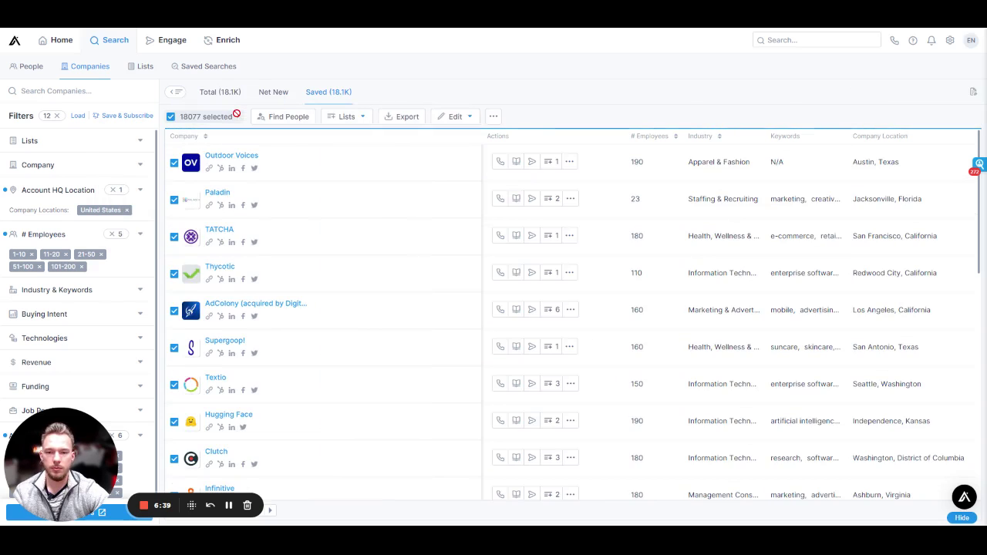
{"action": "left_click", "coordinate": [233, 117]}
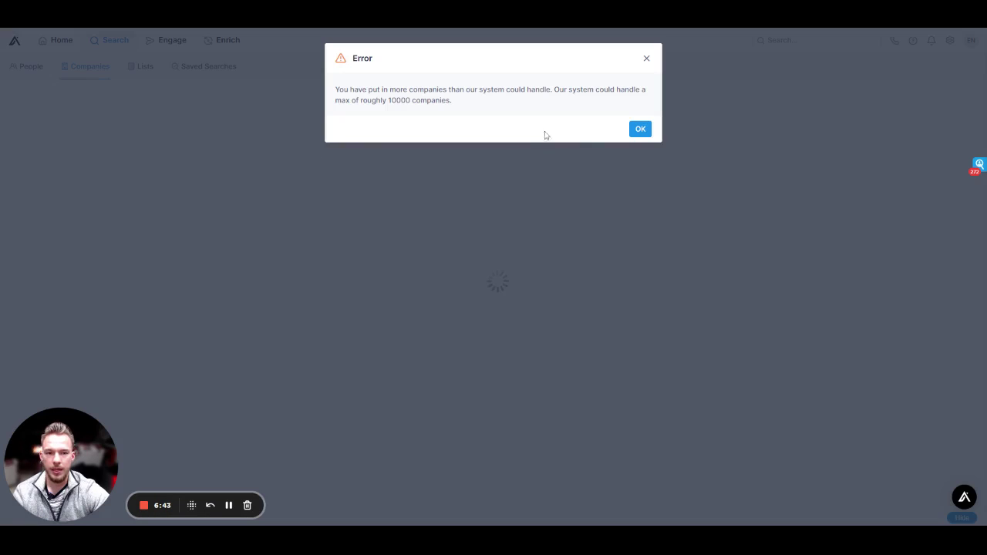
{"action": "left_click", "coordinate": [639, 130]}
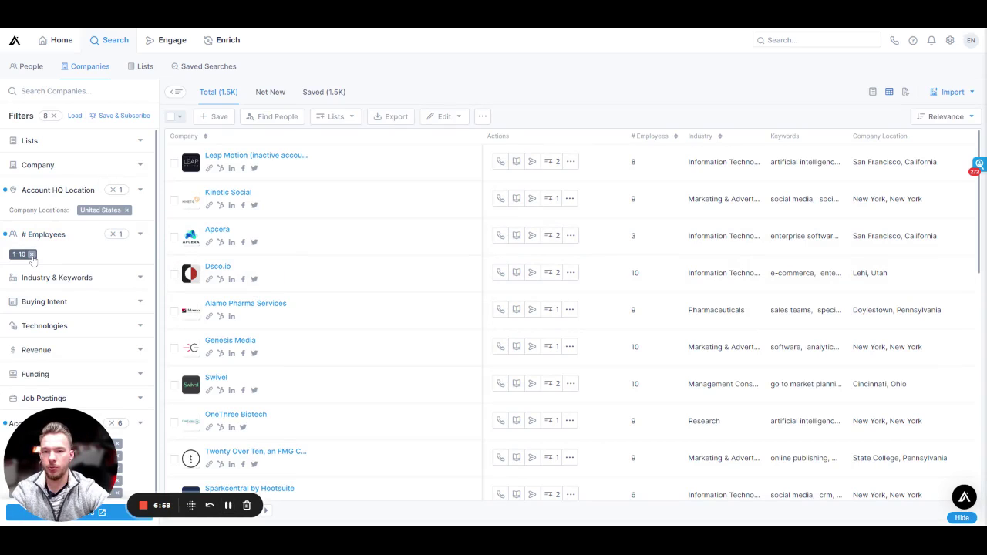
Step: Limit the number of employees to the predefined ranges 1-10 and 11-20 and show only the saved companies
{"action": "left_click", "coordinate": [48, 237]}
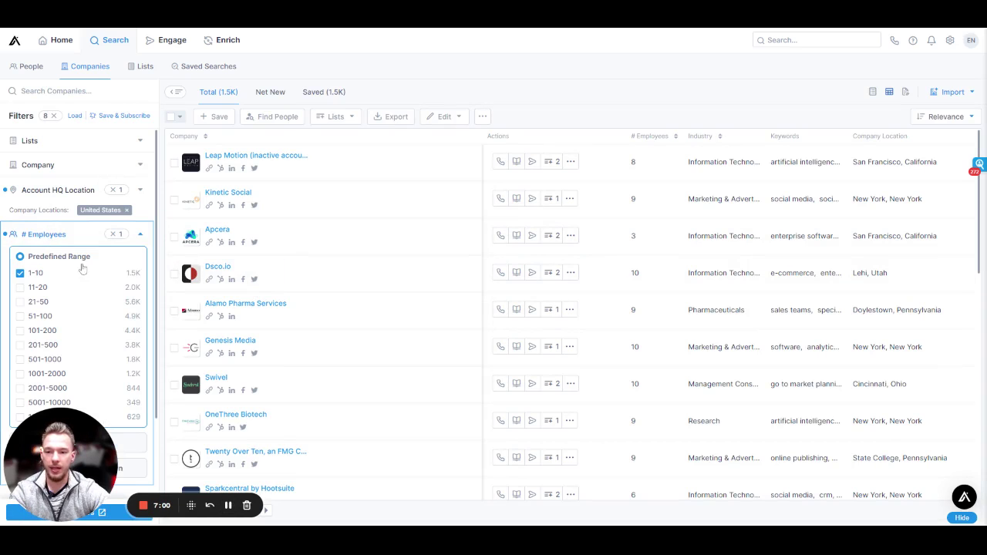
{"action": "left_click", "coordinate": [26, 289]}
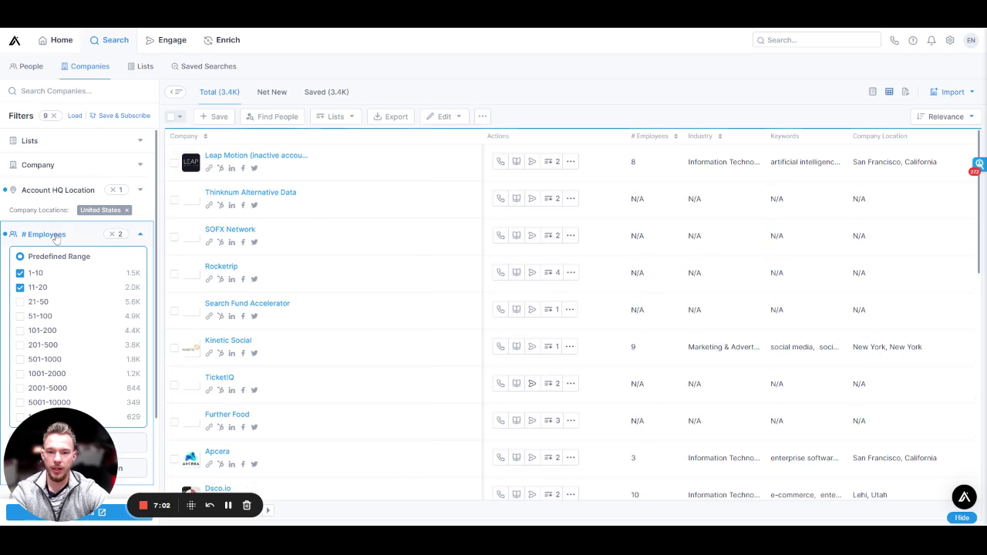
{"action": "left_click", "coordinate": [331, 94]}
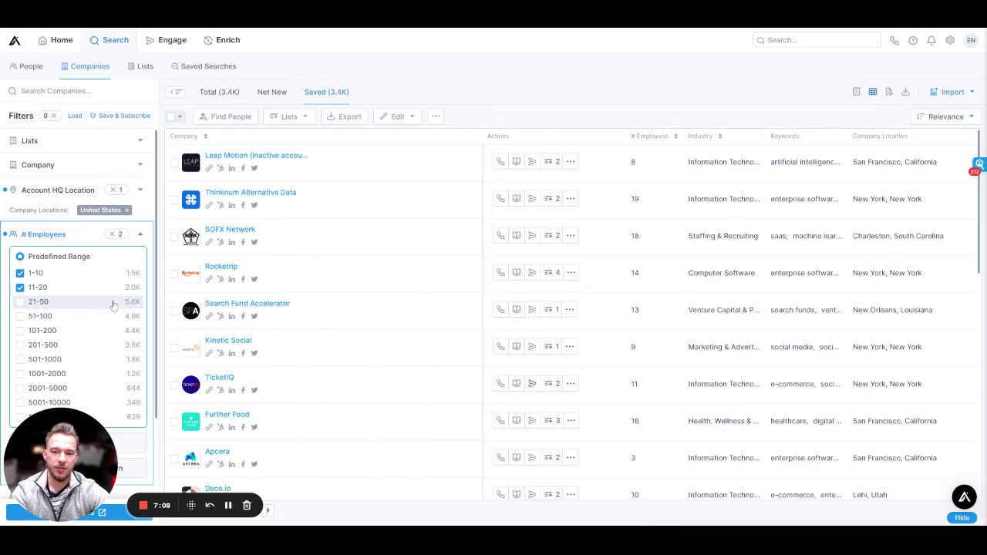
Step: Select all saved companies in the filtered results and find the people who work at them
{"action": "left_click", "coordinate": [178, 116]}
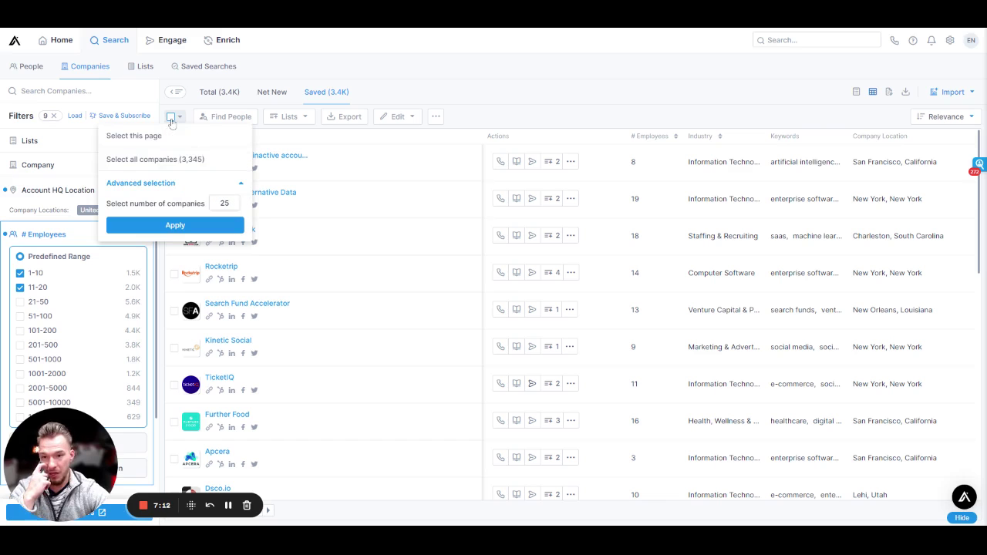
{"action": "left_click", "coordinate": [167, 161]}
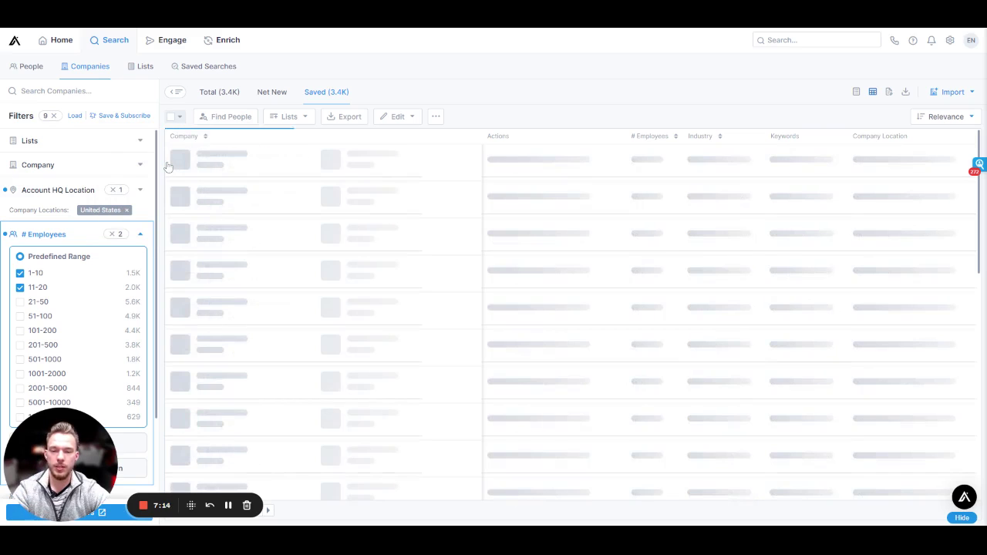
{"action": "left_click", "coordinate": [278, 117]}
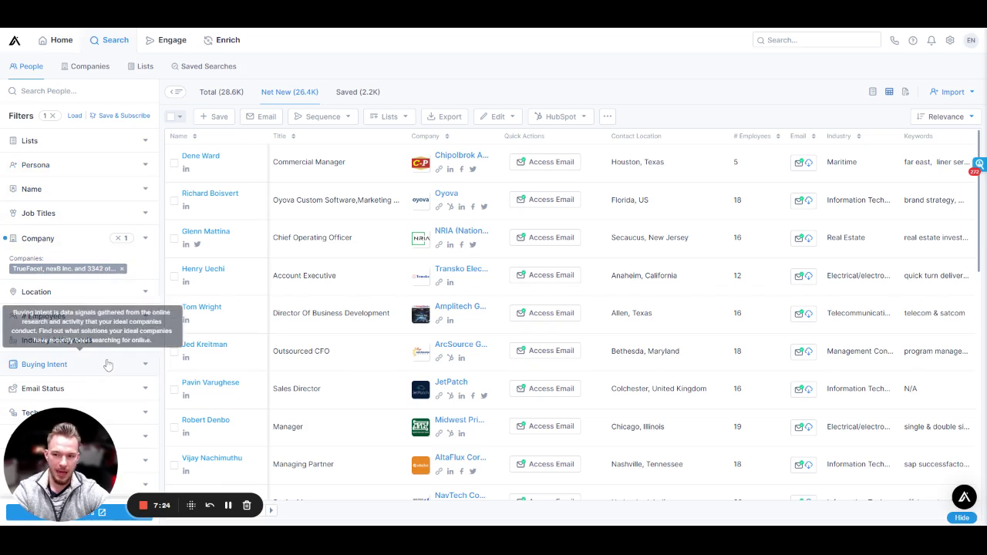
Step: Filter the people by the job titles Ceo, Chief Executive Officer and chief executive officer (ceo)
{"action": "left_click", "coordinate": [45, 219]}
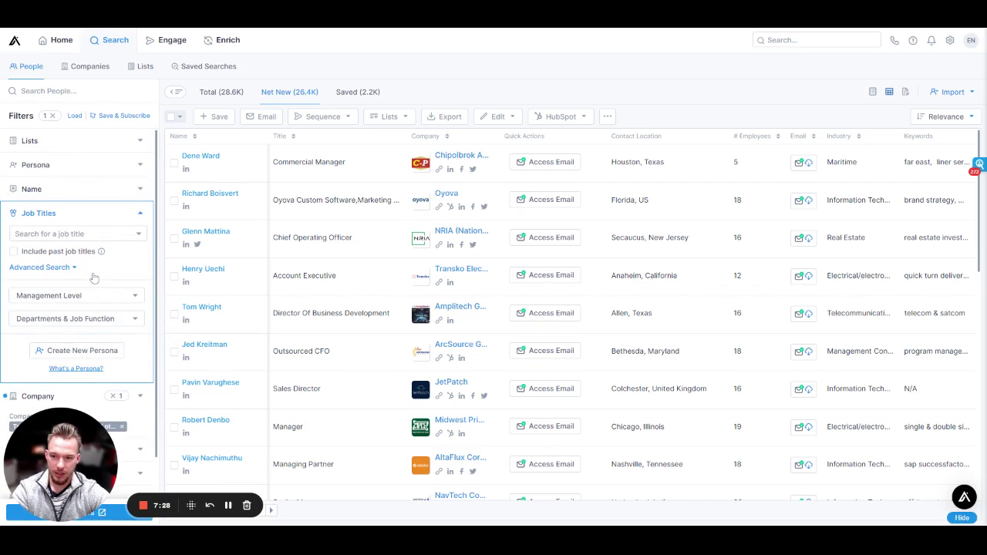
{"action": "left_click", "coordinate": [49, 239]}
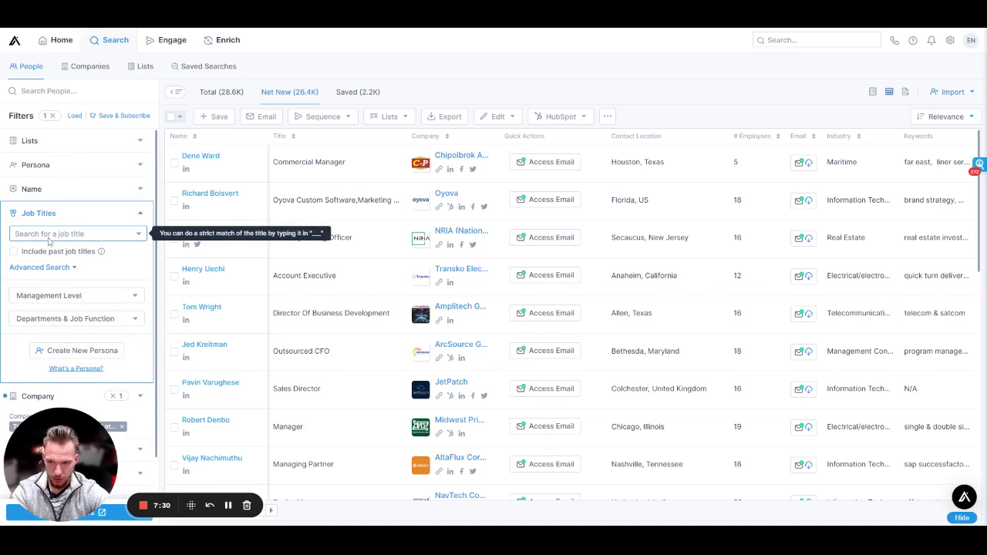
{"action": "left_click", "coordinate": [50, 235]}
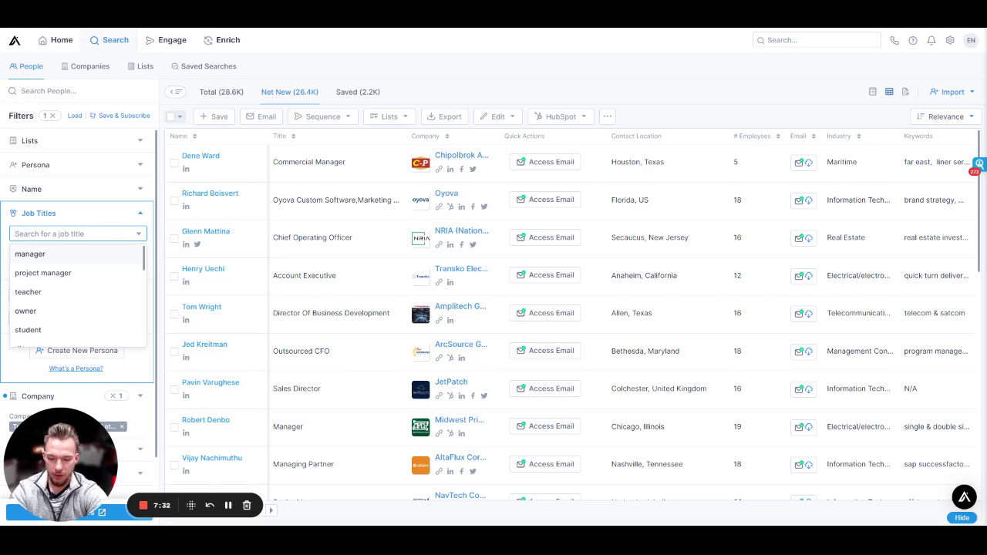
{"action": "type", "text": "Ceo "}
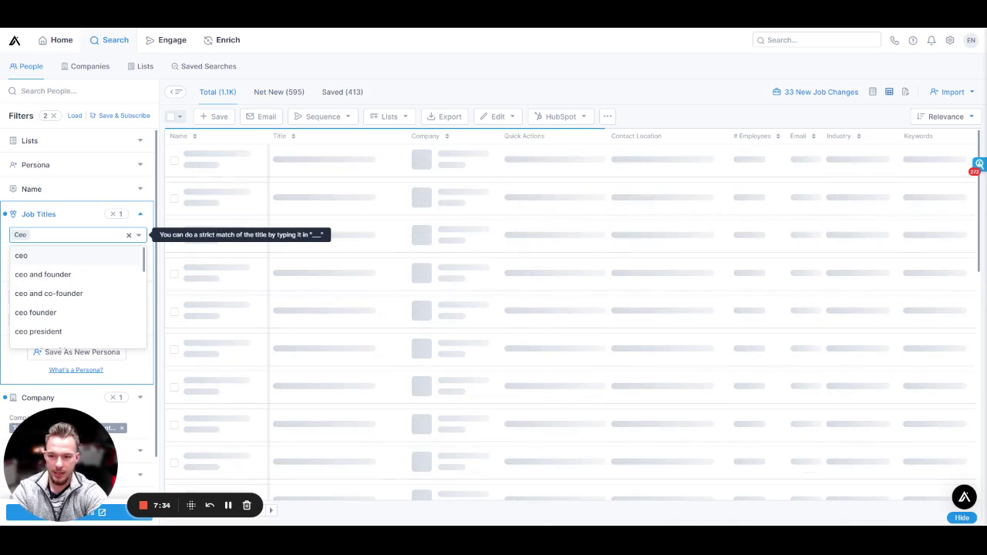
{"action": "type", "text": "Chief Exec"}
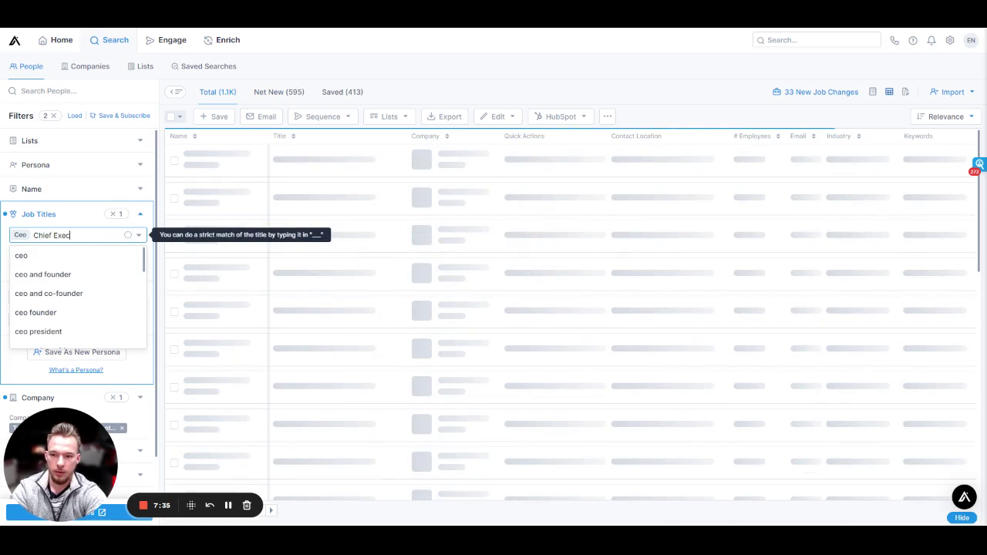
{"action": "type", "text": "utive Office"}
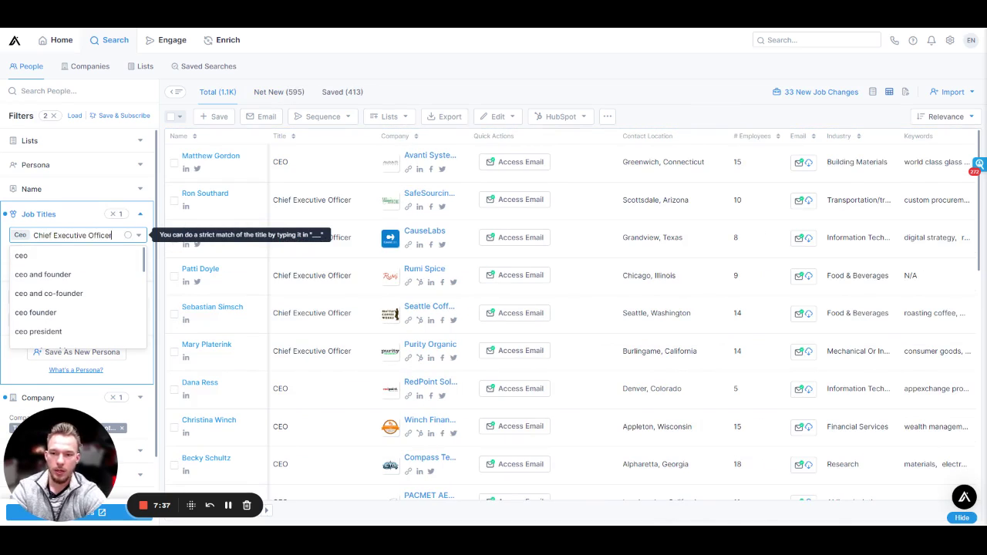
{"action": "type", "text": "r"}
{"action": "key", "text": "Return"}
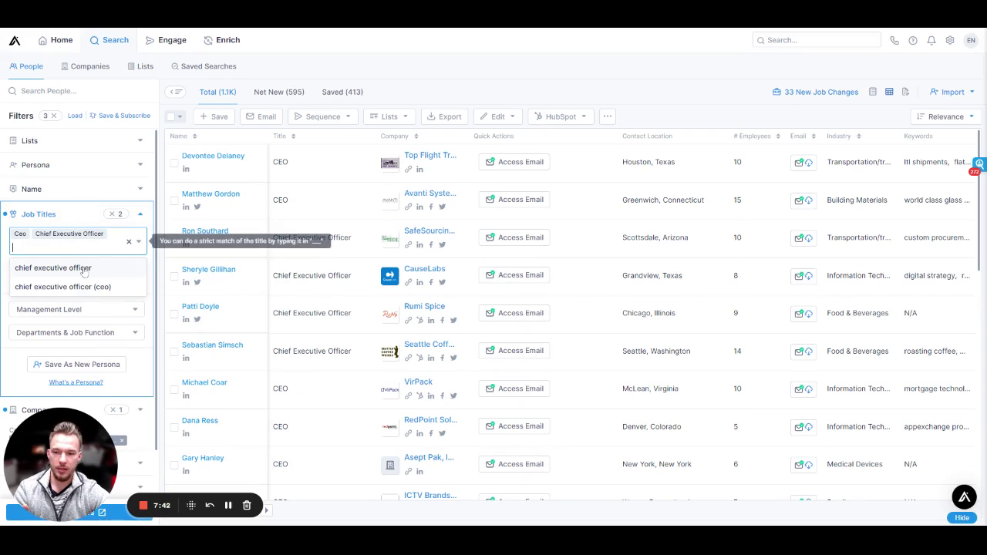
{"action": "left_click", "coordinate": [41, 294]}
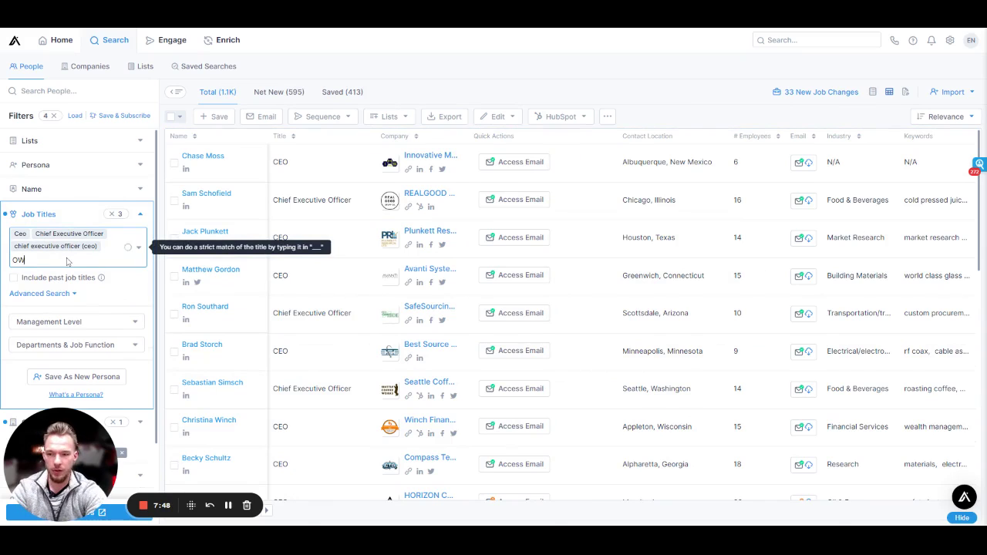
Step: Add Owner, President and Founder to the job titles filter of the people search
{"action": "type", "text": "Owner"}
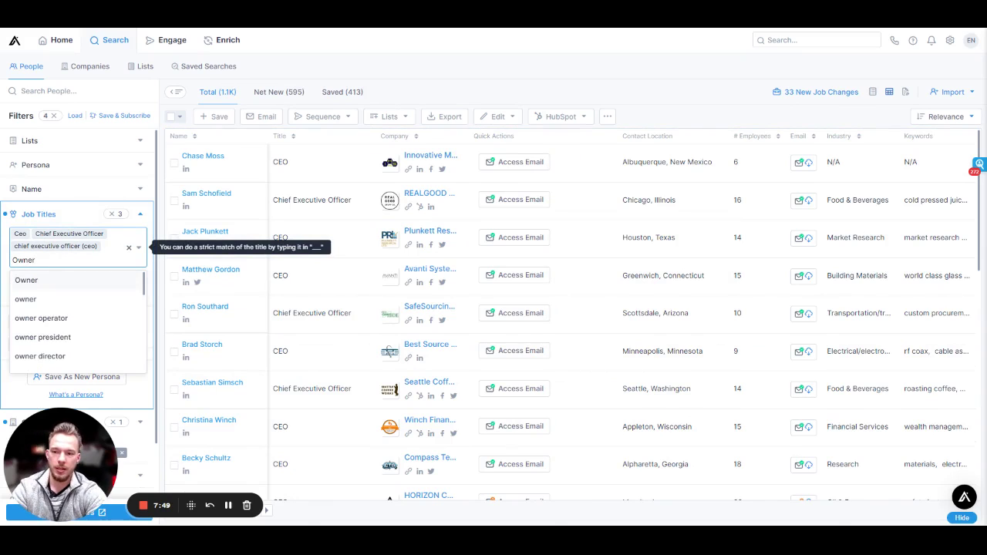
{"action": "key", "text": "Return"}
{"action": "type", "text": "Presiden"}
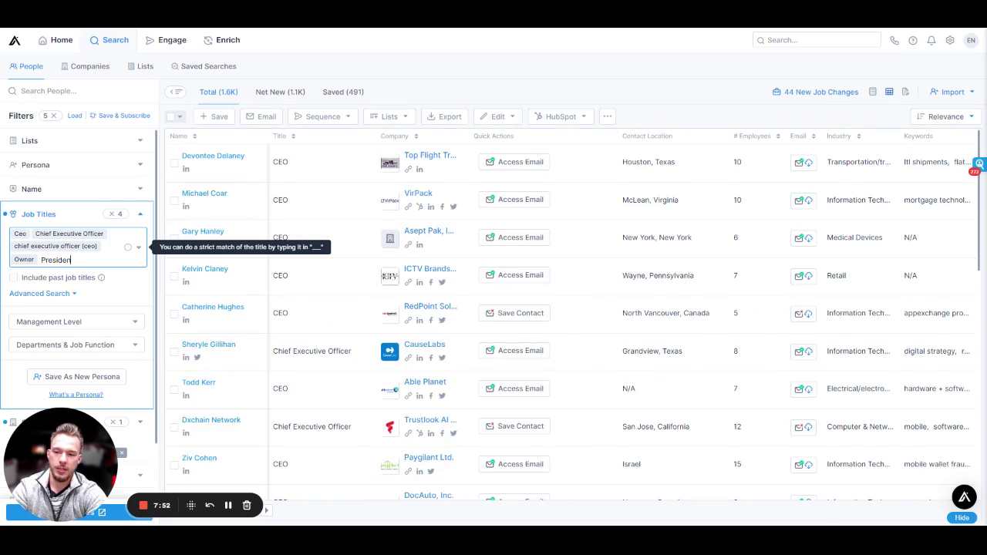
{"action": "type", "text": "t"}
{"action": "key", "text": "Return"}
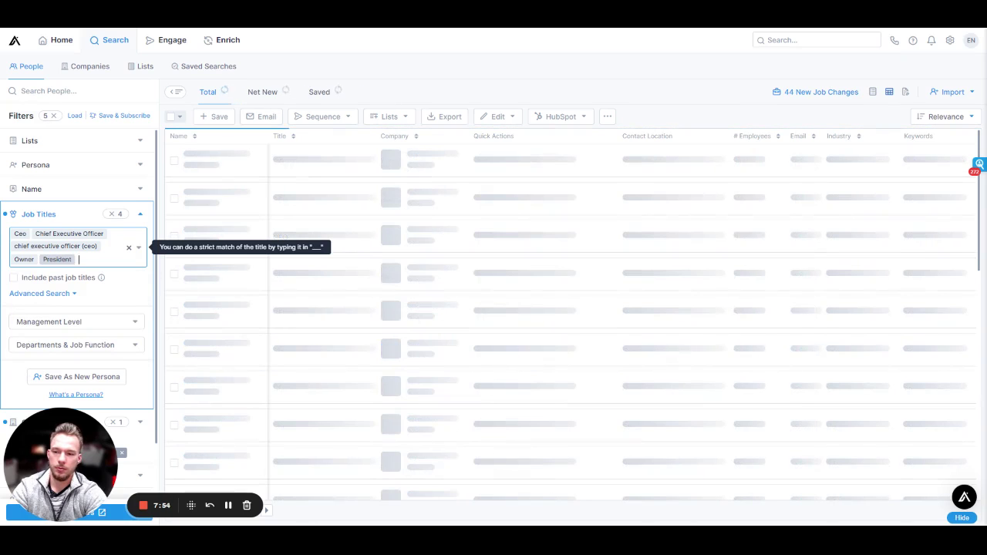
{"action": "type", "text": "Founder"}
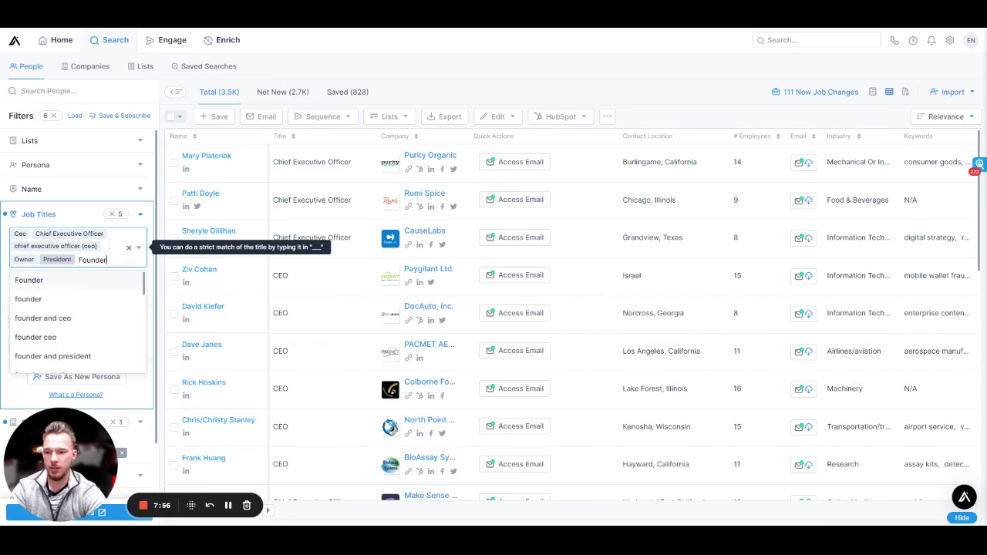
{"action": "key", "text": "Return"}
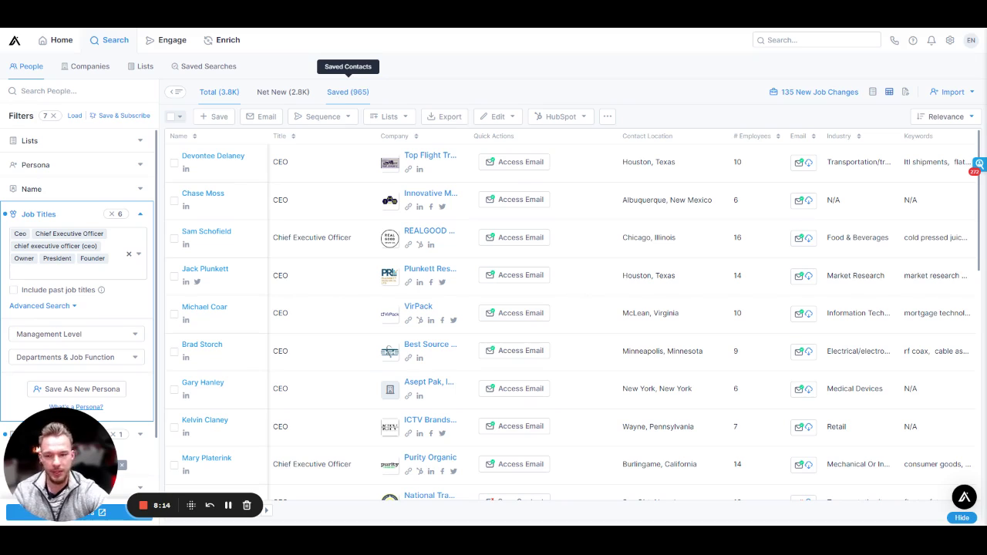
{"action": "scroll", "coordinate": [123, 200], "scroll_direction": "down", "scroll_amount": 3}
{"action": "scroll", "coordinate": [101, 262], "scroll_direction": "up", "scroll_amount": 2}
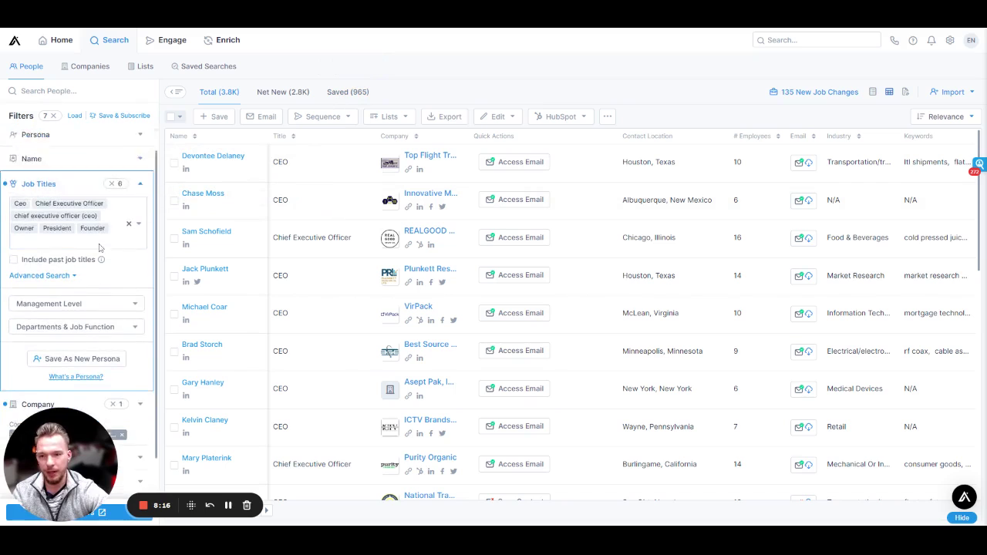
Step: Filter the people by the management levels Owner, Founder, C suite, Partner, Vp and Head
{"action": "scroll", "coordinate": [99, 246], "scroll_direction": "up", "scroll_amount": 1}
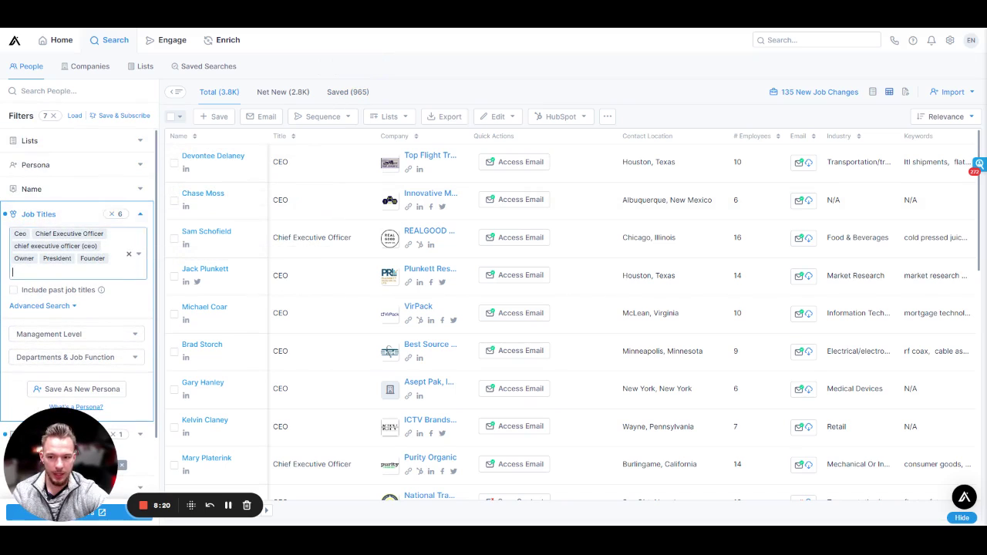
{"action": "scroll", "coordinate": [98, 289], "scroll_direction": "down", "scroll_amount": 2}
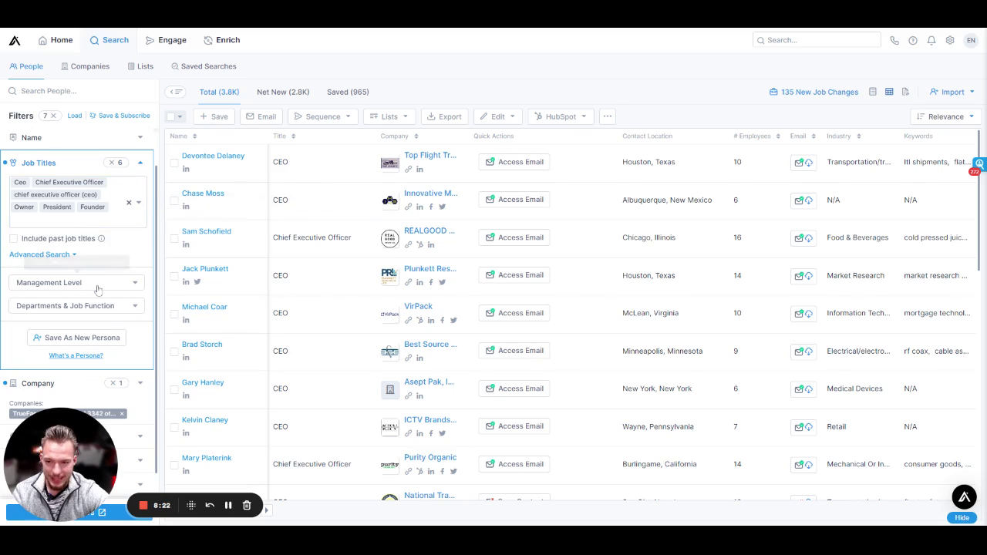
{"action": "left_click", "coordinate": [98, 283]}
{"action": "scroll", "coordinate": [89, 277], "scroll_direction": "down", "scroll_amount": 3}
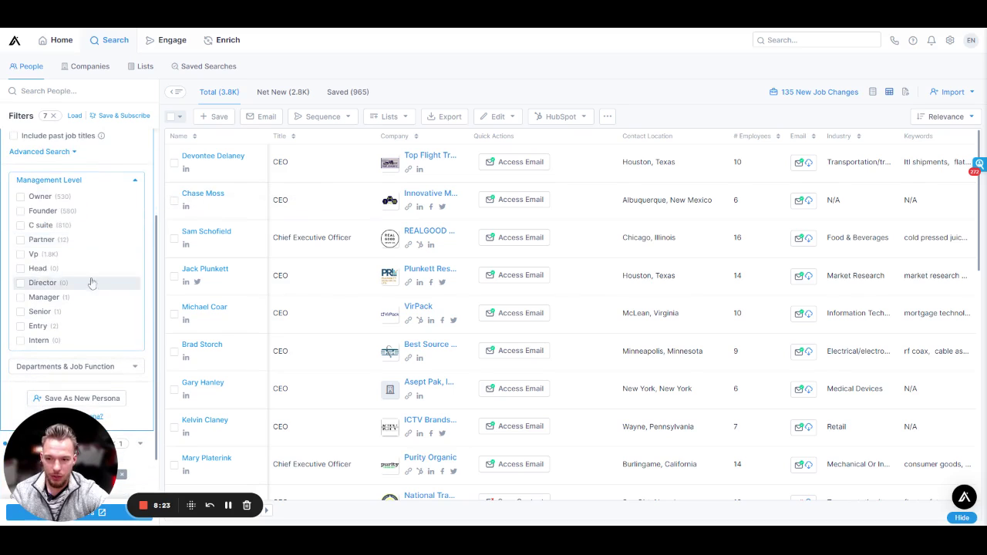
{"action": "left_click", "coordinate": [20, 198]}
{"action": "left_click", "coordinate": [20, 210]}
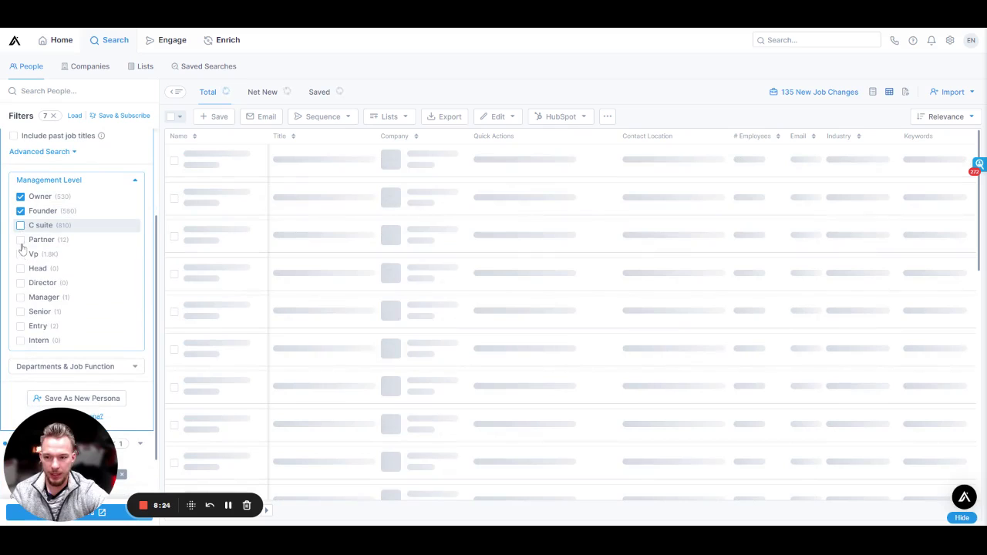
{"action": "left_click", "coordinate": [20, 268]}
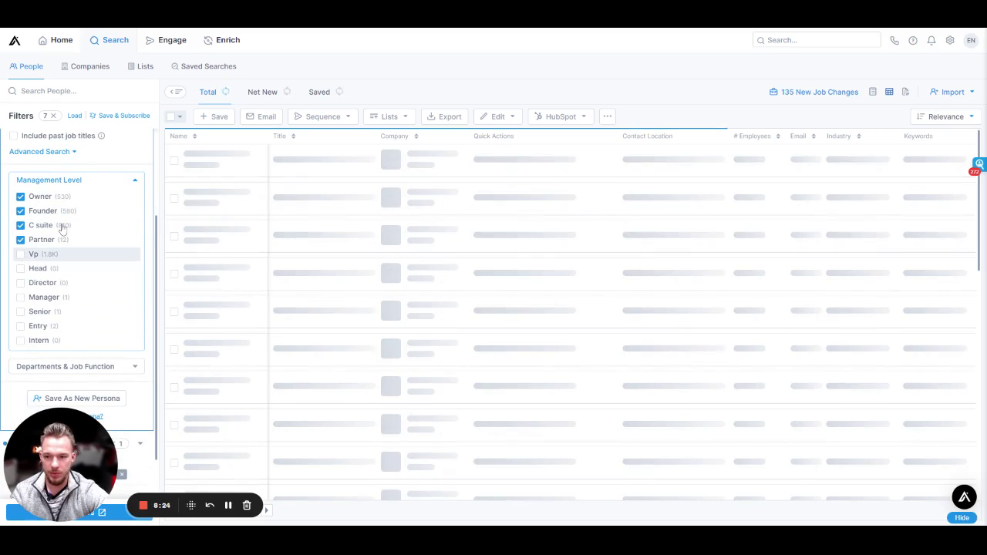
{"action": "left_click", "coordinate": [67, 182]}
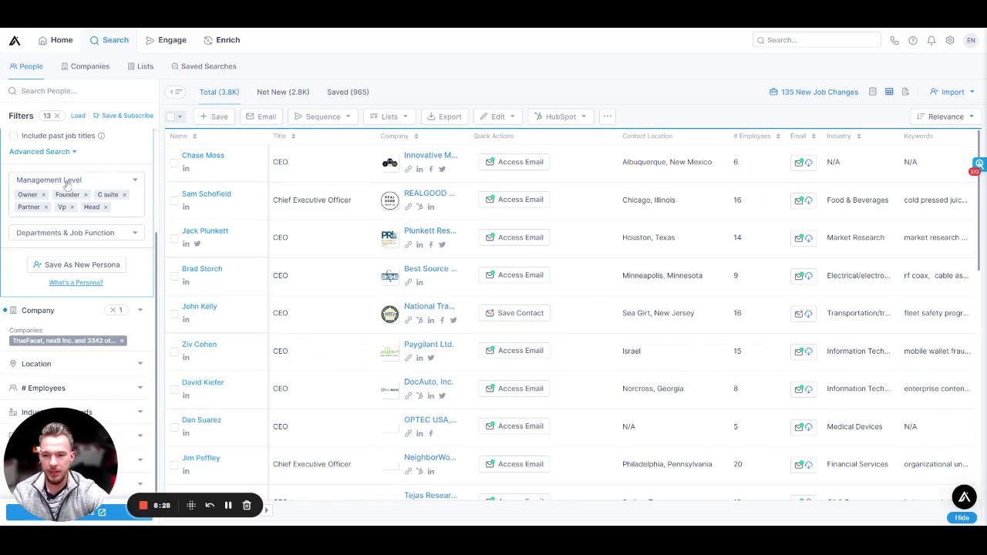
Step: Restrict the people's departments and job functions to Product Management within Engineering & Technical
{"action": "left_click", "coordinate": [92, 233]}
{"action": "scroll", "coordinate": [78, 239], "scroll_direction": "down", "scroll_amount": 2}
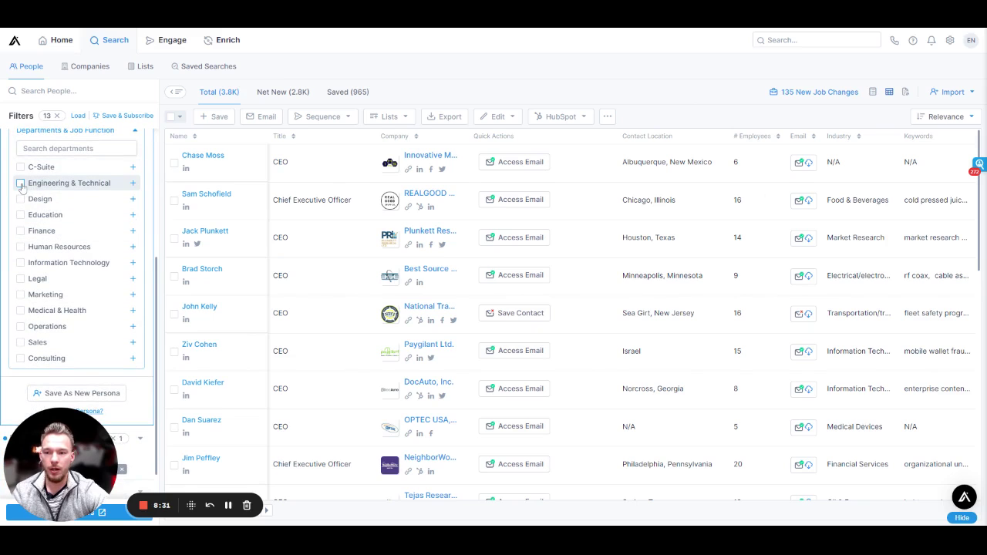
{"action": "left_click", "coordinate": [132, 183]}
{"action": "scroll", "coordinate": [77, 243], "scroll_direction": "down", "scroll_amount": 4}
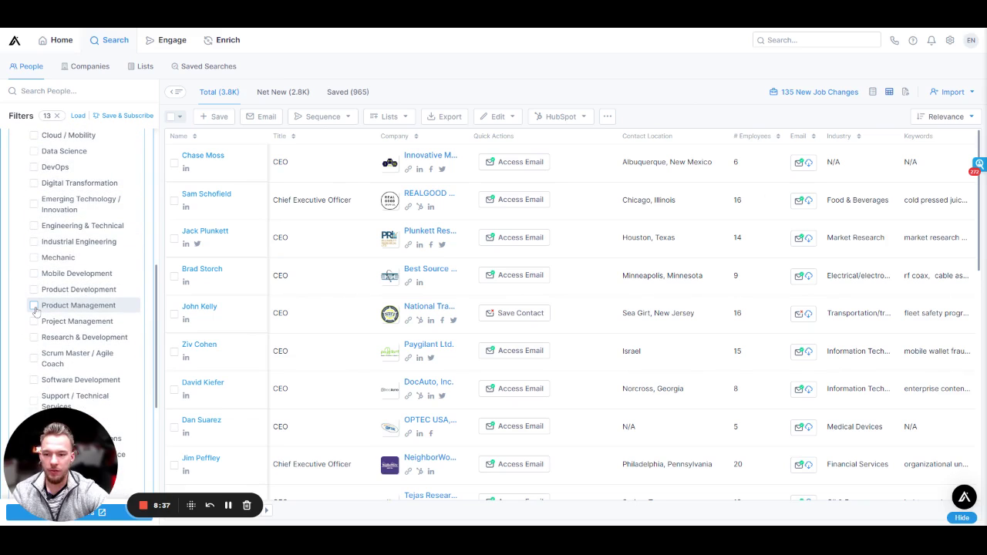
{"action": "left_click", "coordinate": [34, 306]}
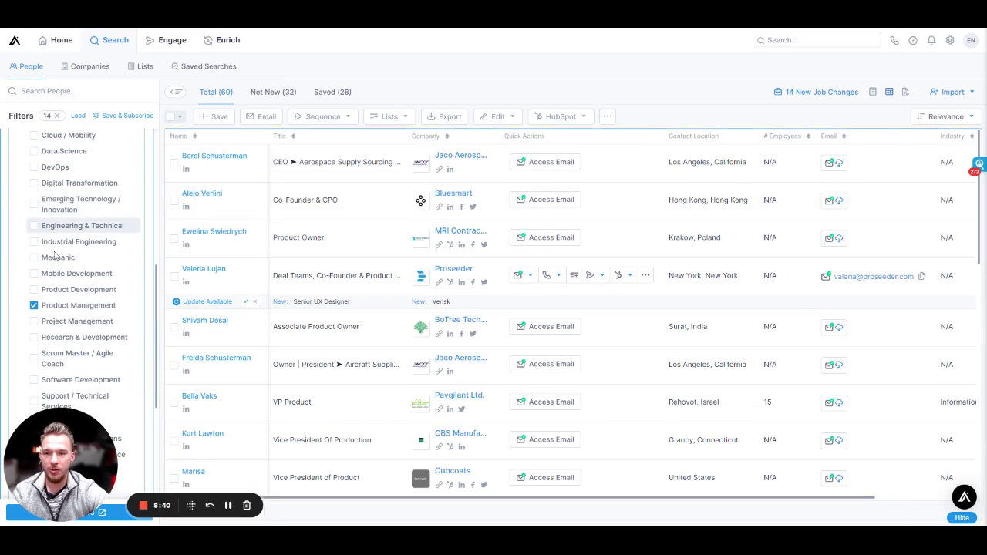
Step: Clear all entered titles from the job titles filter, keeping the management level and department selections
{"action": "scroll", "coordinate": [54, 255], "scroll_direction": "up", "scroll_amount": 10}
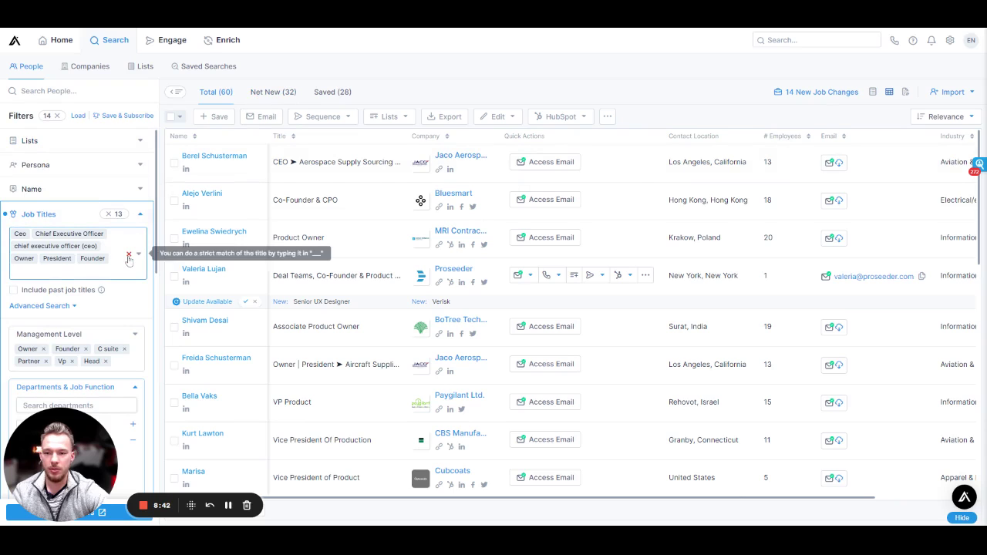
{"action": "left_click", "coordinate": [129, 254]}
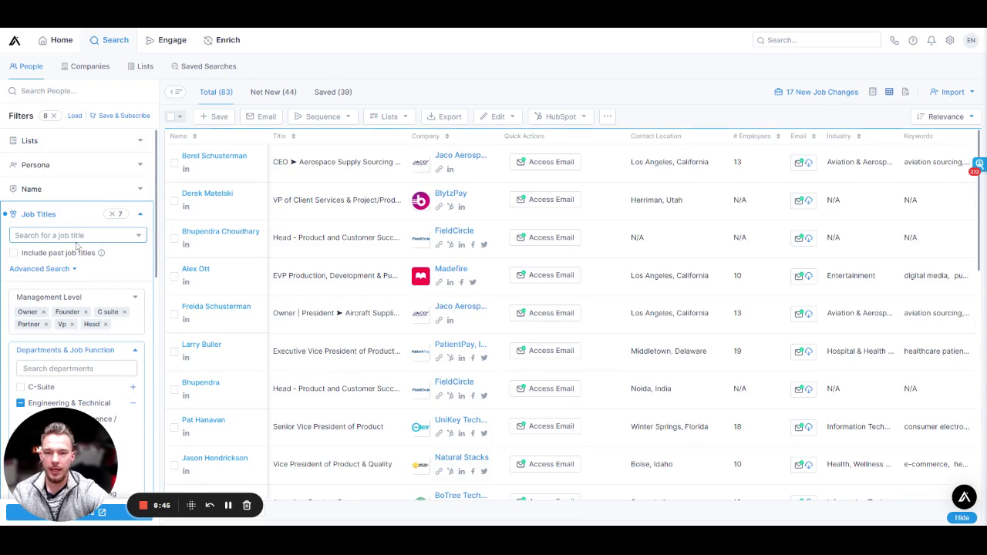
{"action": "scroll", "coordinate": [69, 255], "scroll_direction": "down", "scroll_amount": 10}
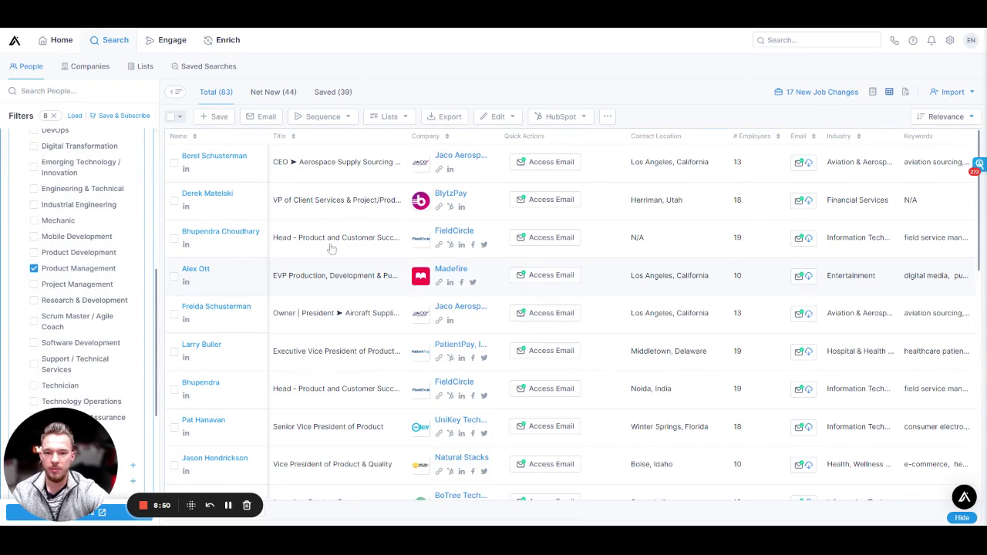
Step: Replace the Engineering & Technical selection in the department filter with Finance
{"action": "scroll", "coordinate": [76, 258], "scroll_direction": "up", "scroll_amount": 5}
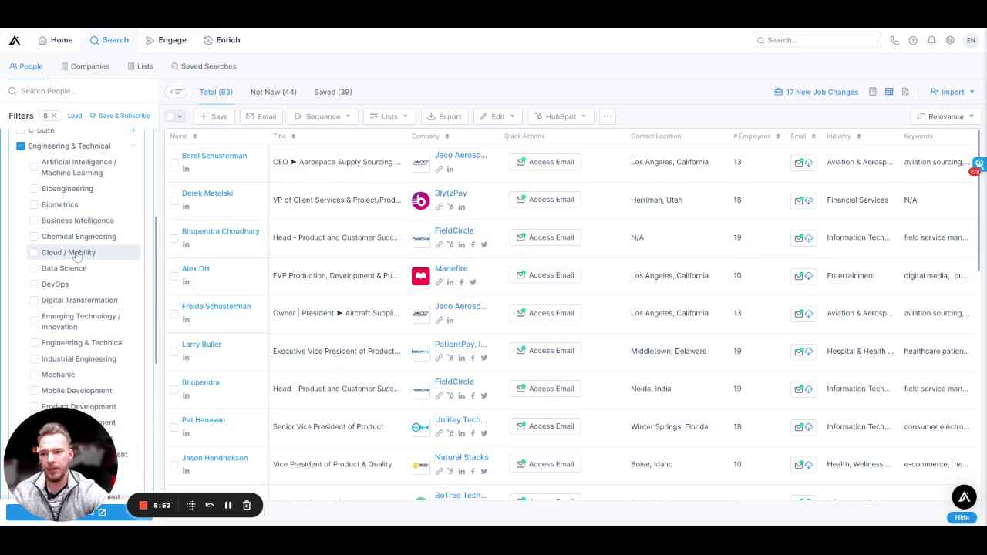
{"action": "left_click", "coordinate": [132, 198]}
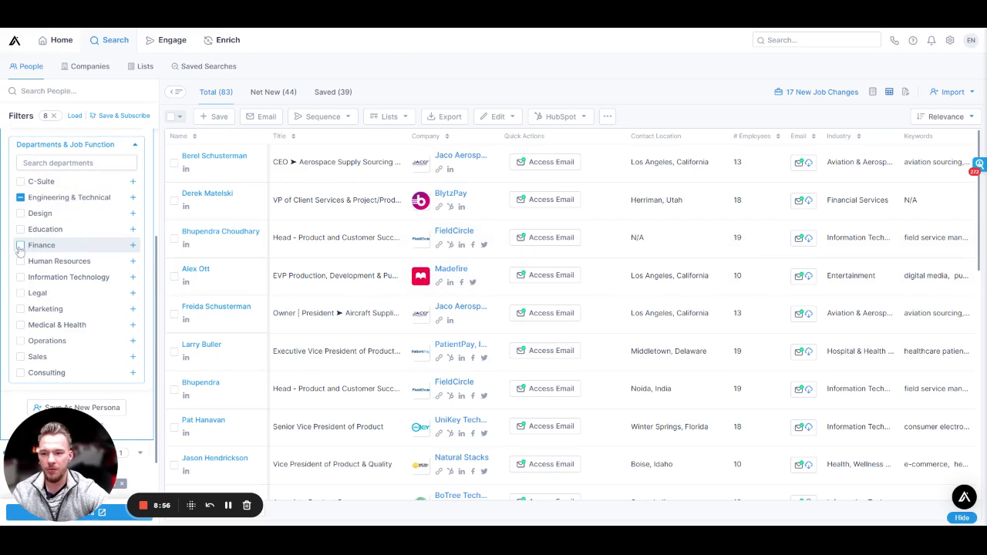
{"action": "left_click", "coordinate": [21, 199]}
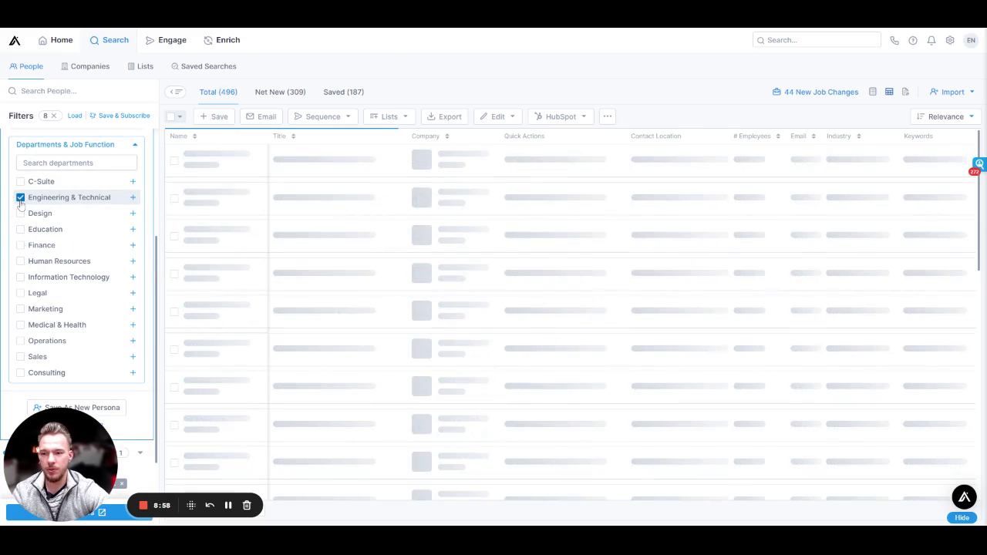
{"action": "left_click", "coordinate": [21, 198]}
{"action": "left_click", "coordinate": [21, 245]}
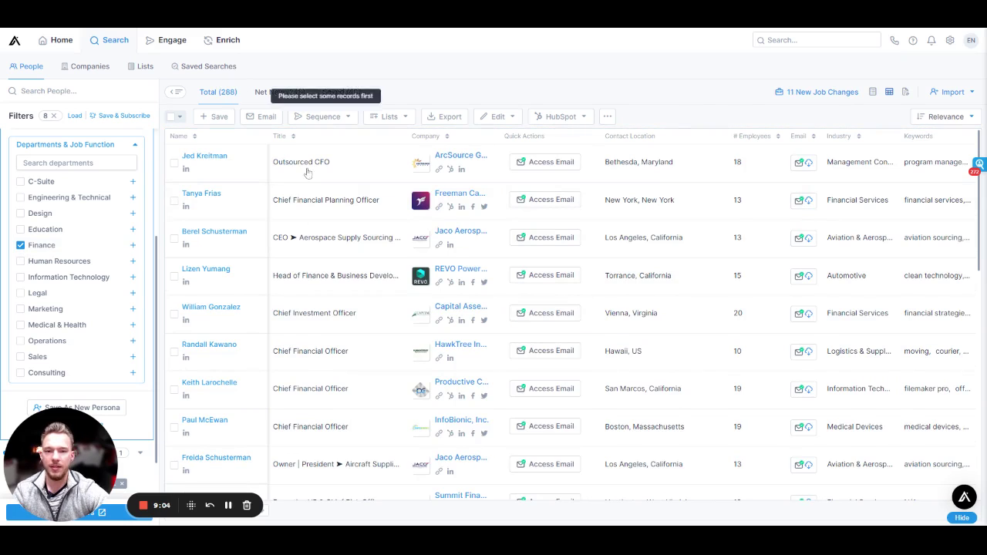
Step: Review the job titles of the finance people found and look through the search filters
{"action": "scroll", "coordinate": [305, 199], "scroll_direction": "down", "scroll_amount": 3}
{"action": "scroll", "coordinate": [332, 306], "scroll_direction": "down", "scroll_amount": 5}
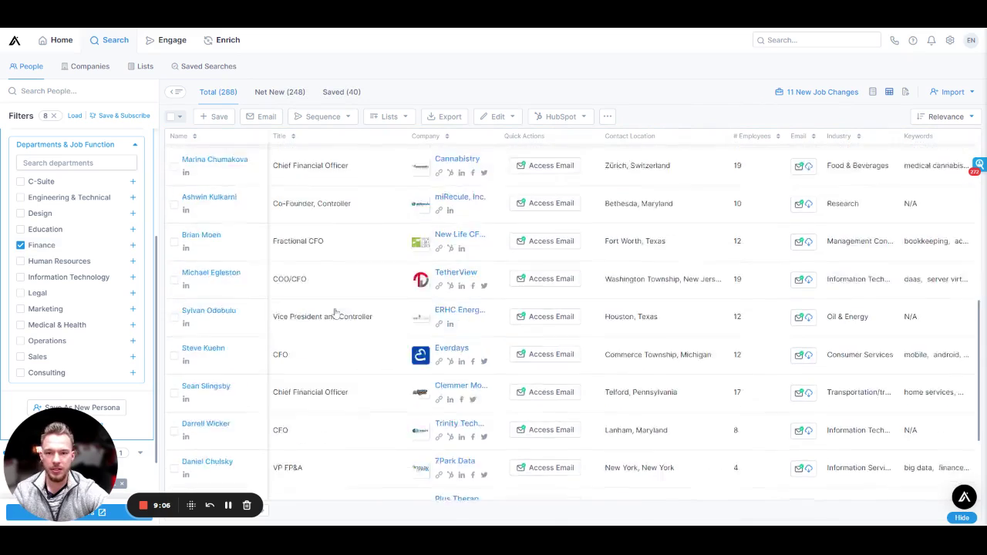
{"action": "scroll", "coordinate": [331, 312], "scroll_direction": "up", "scroll_amount": 8}
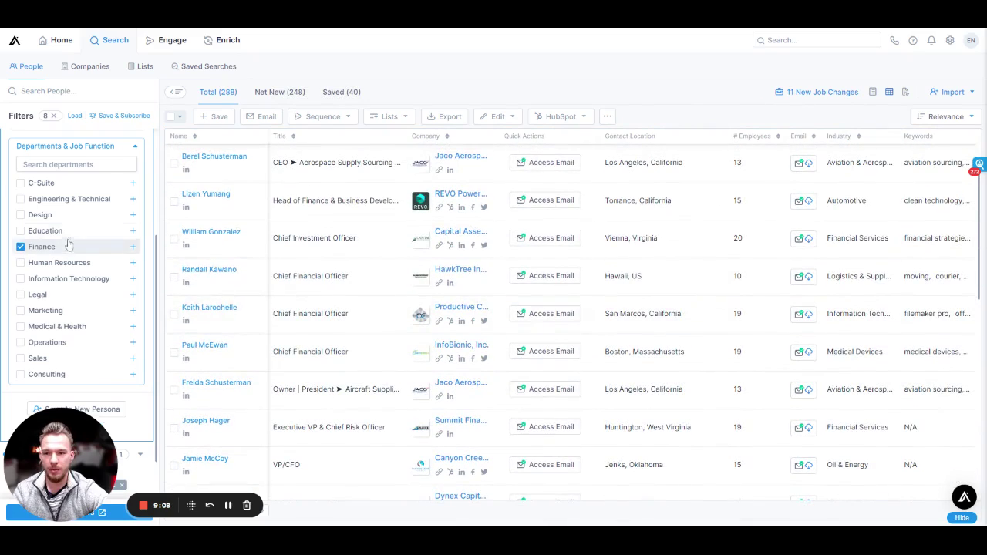
{"action": "scroll", "coordinate": [71, 248], "scroll_direction": "up", "scroll_amount": 3}
{"action": "scroll", "coordinate": [75, 256], "scroll_direction": "down", "scroll_amount": 1}
{"action": "scroll", "coordinate": [75, 256], "scroll_direction": "down", "scroll_amount": 2}
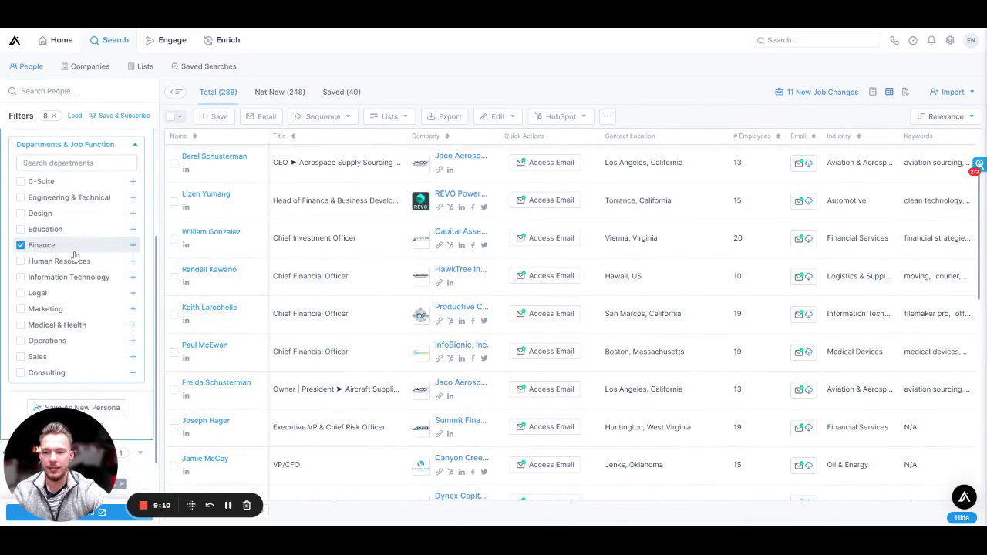
{"action": "scroll", "coordinate": [112, 245], "scroll_direction": "up", "scroll_amount": 3}
{"action": "scroll", "coordinate": [62, 297], "scroll_direction": "down", "scroll_amount": 5}
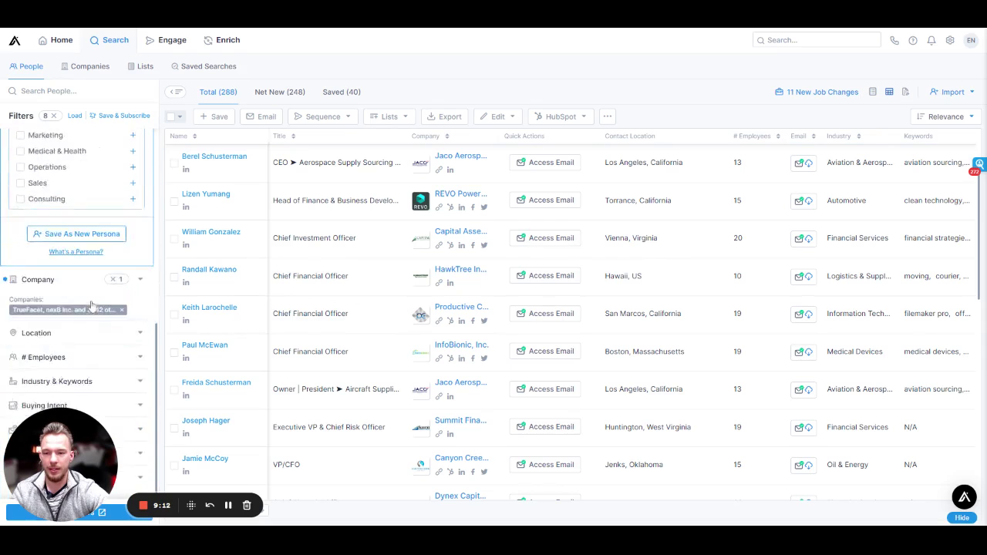
{"action": "scroll", "coordinate": [94, 290], "scroll_direction": "up", "scroll_amount": 1}
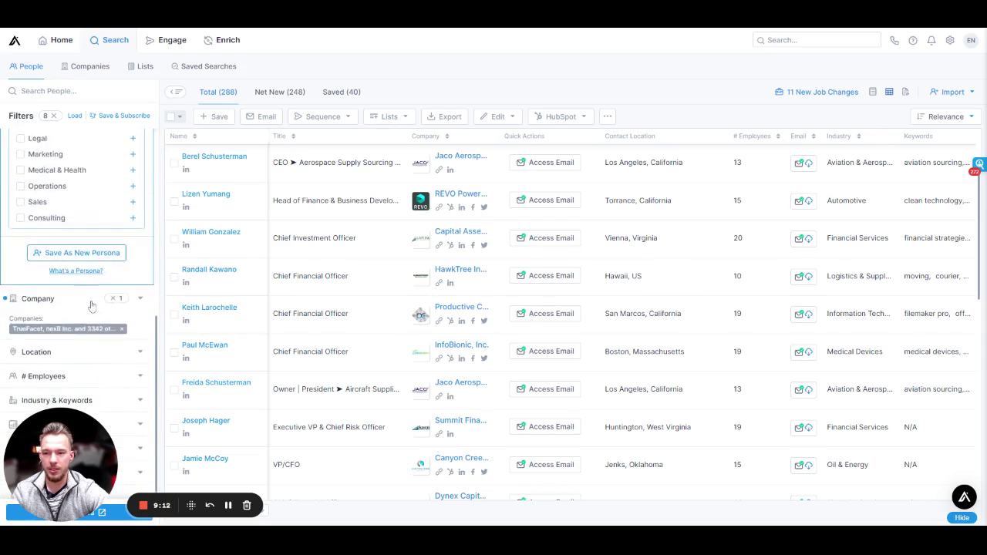
{"action": "left_click", "coordinate": [172, 117]}
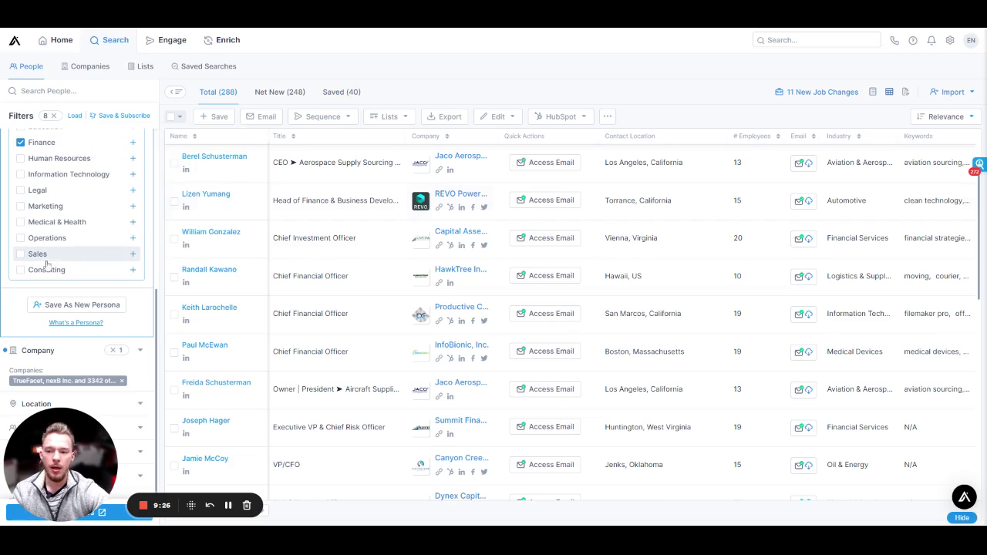
{"action": "scroll", "coordinate": [56, 265], "scroll_direction": "down", "scroll_amount": 3}
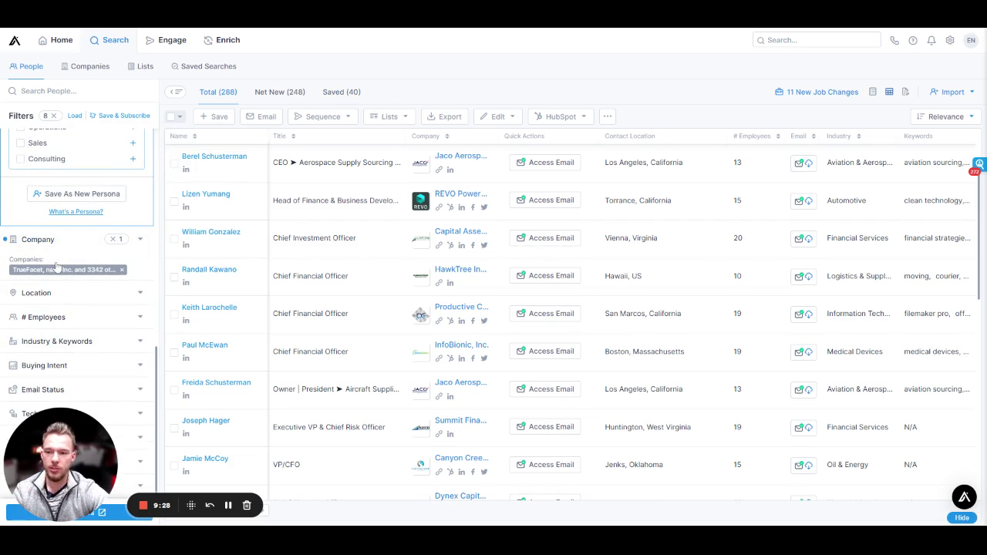
{"action": "scroll", "coordinate": [58, 265], "scroll_direction": "up", "scroll_amount": 5}
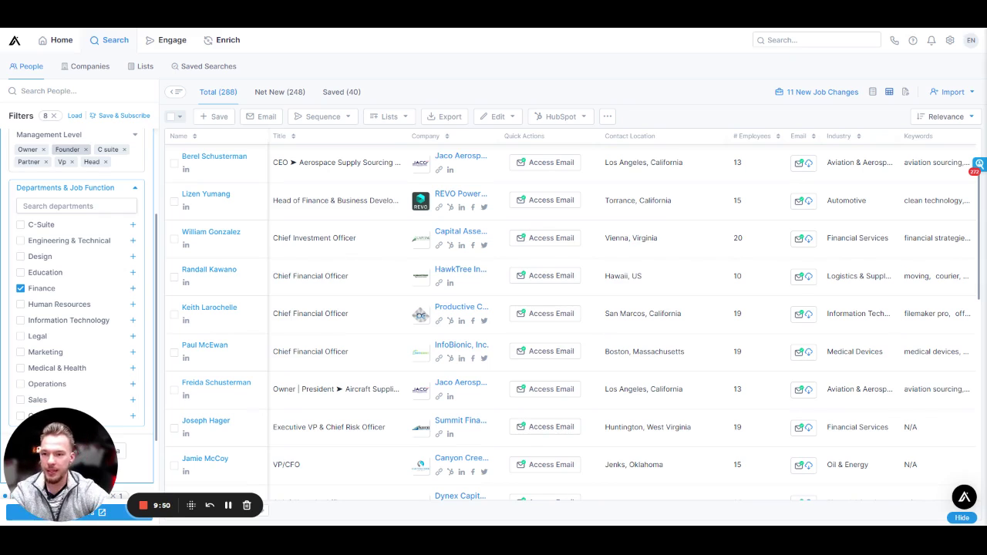
Step: Clear all people search filters and expand the include/exclude list of companies in the Company filter
{"action": "left_click", "coordinate": [54, 116]}
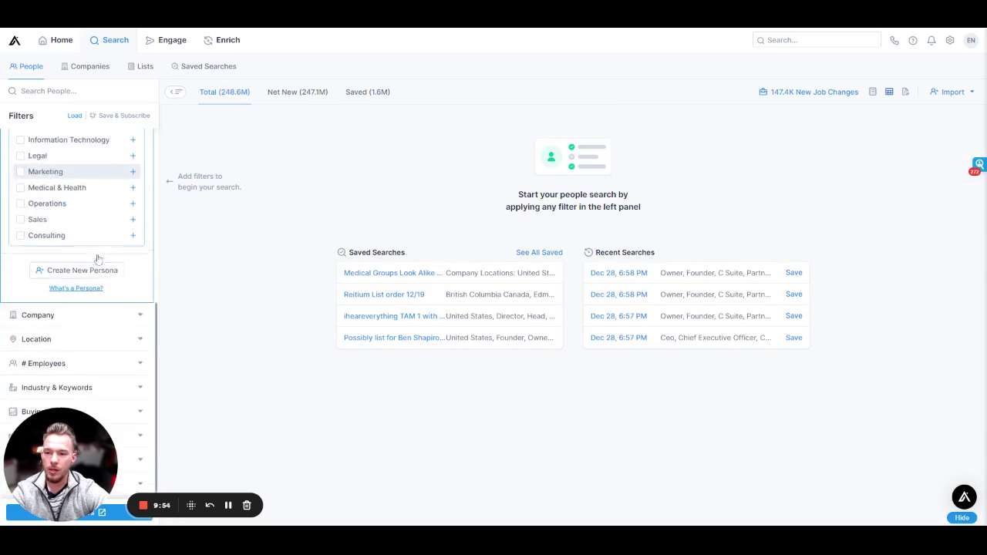
{"action": "left_click", "coordinate": [51, 218]}
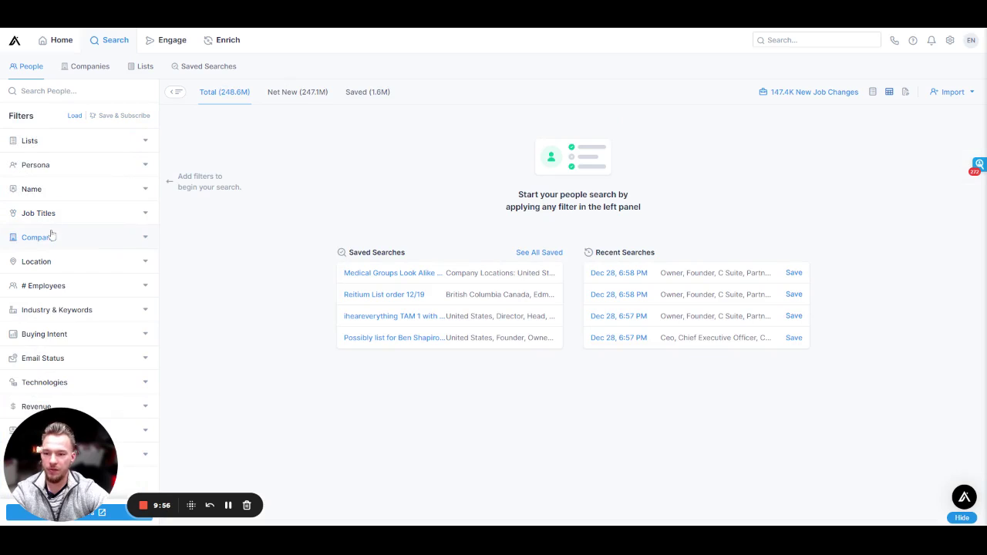
{"action": "left_click", "coordinate": [51, 235]}
{"action": "scroll", "coordinate": [65, 245], "scroll_direction": "down", "scroll_amount": 2}
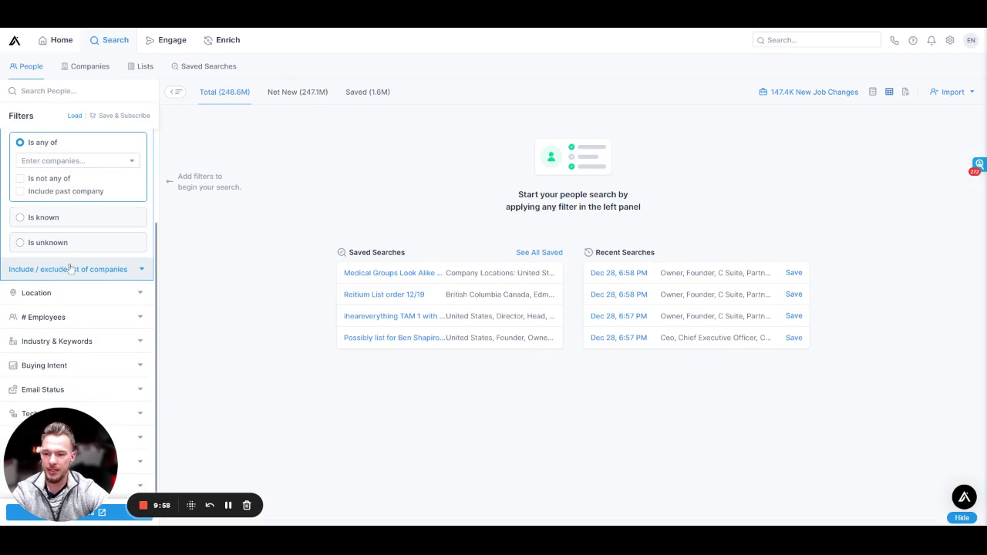
{"action": "left_click", "coordinate": [73, 276]}
Step: Paste the copied company website URLs as the list of companies to include, and save and search
{"action": "scroll", "coordinate": [73, 276], "scroll_direction": "down", "scroll_amount": 3}
{"action": "left_click", "coordinate": [78, 166]}
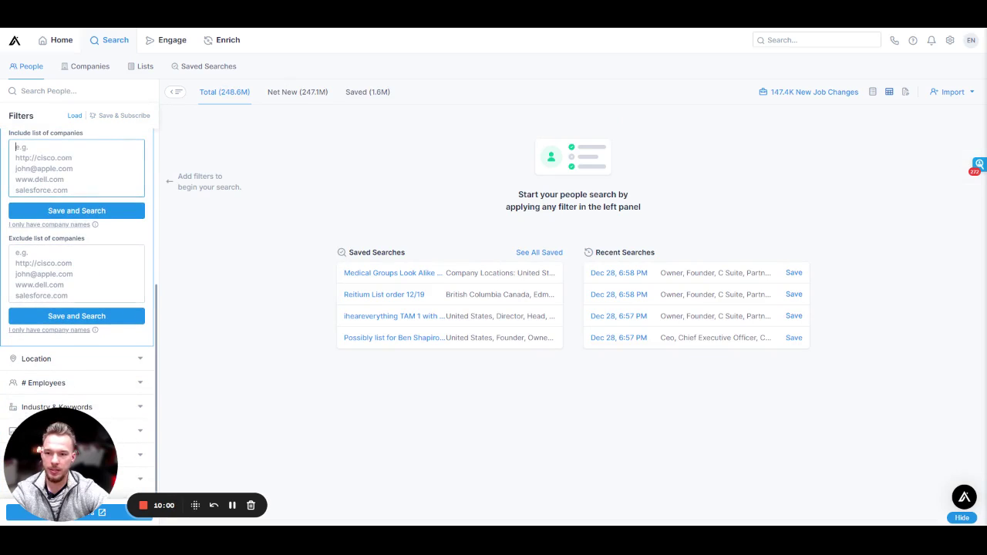
{"action": "key", "text": "ctrl+v"}
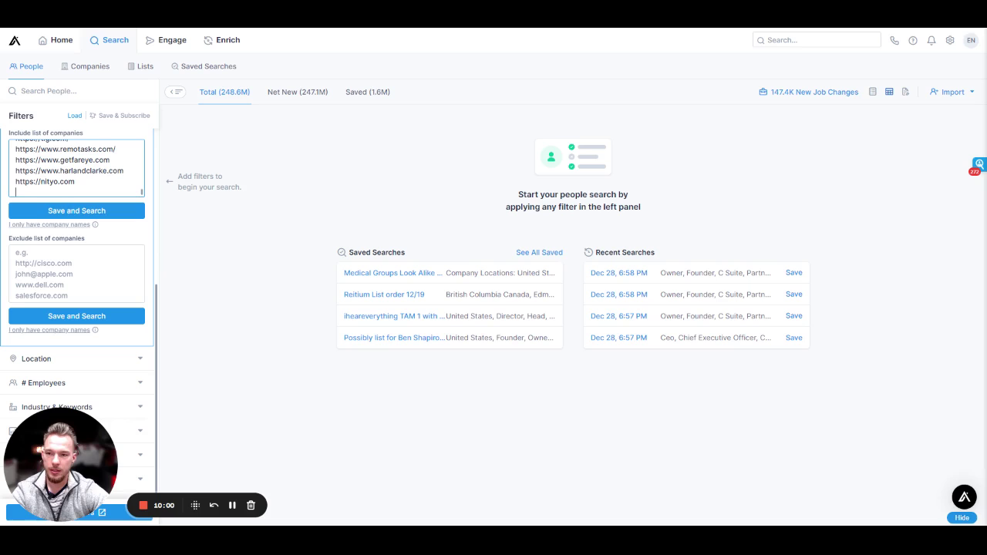
{"action": "left_click", "coordinate": [71, 213]}
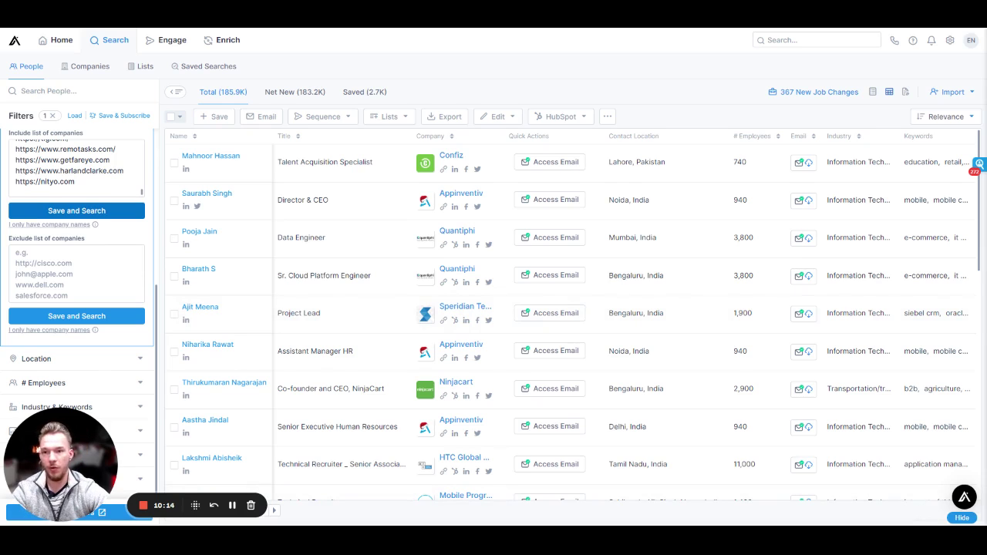
Step: Examine the pasted website list and the field for excluding a list of companies
{"action": "left_click", "coordinate": [41, 191]}
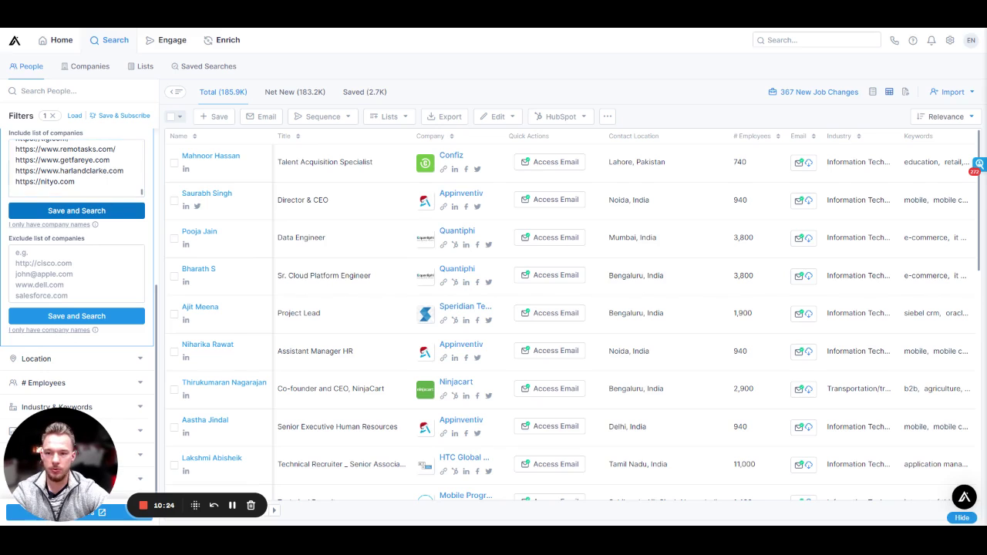
{"action": "scroll", "coordinate": [76, 168], "scroll_direction": "up", "scroll_amount": 4}
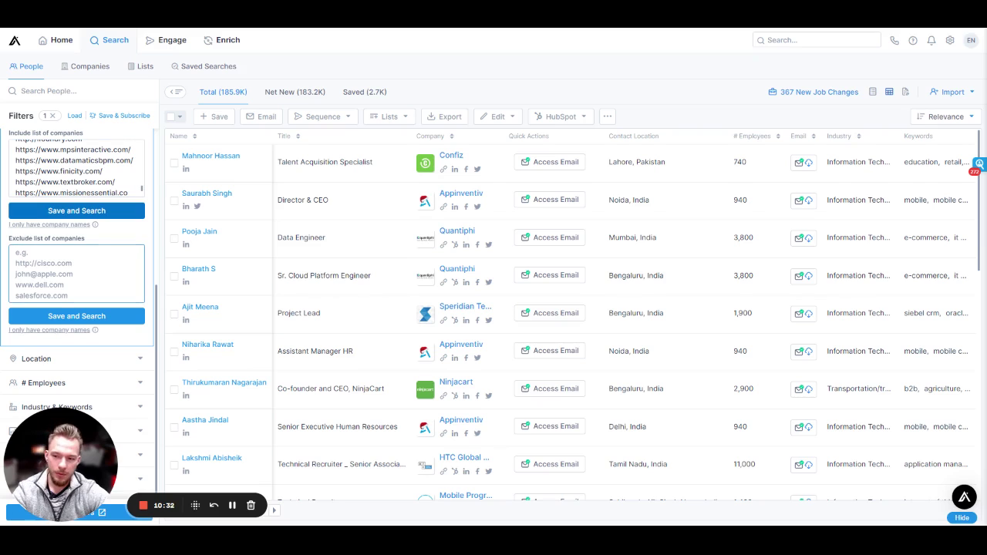
{"action": "left_click", "coordinate": [16, 252]}
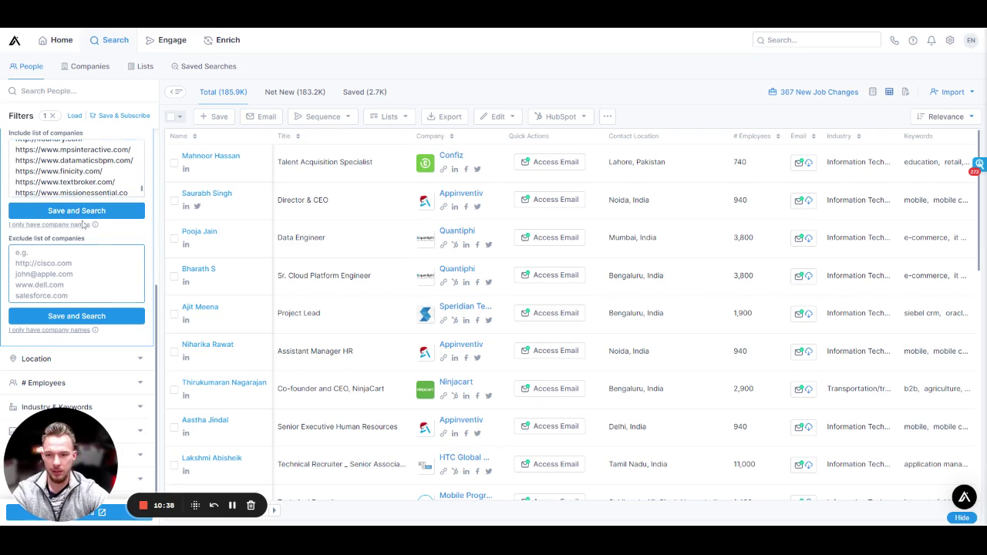
{"action": "scroll", "coordinate": [77, 270], "scroll_direction": "up", "scroll_amount": 1}
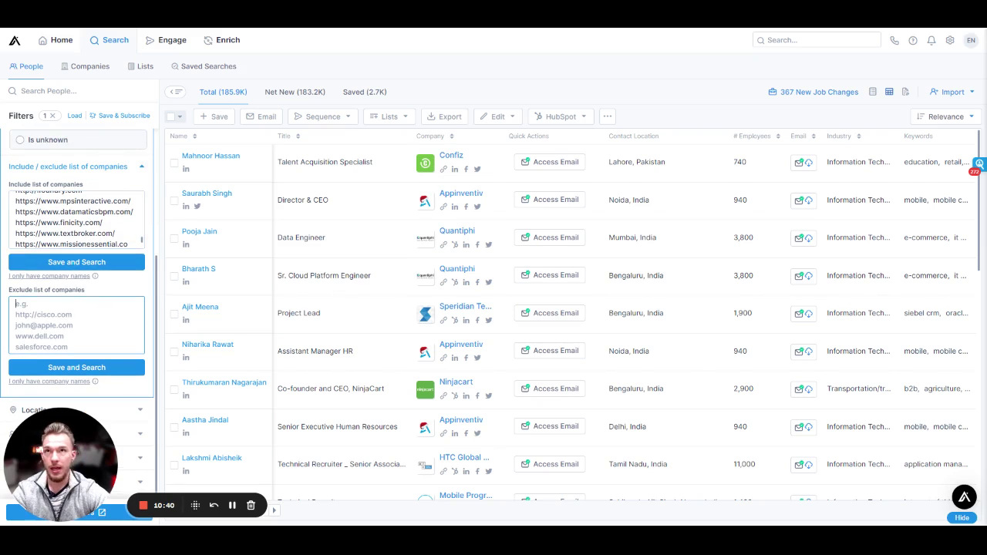
{"action": "left_click", "coordinate": [76, 220]}
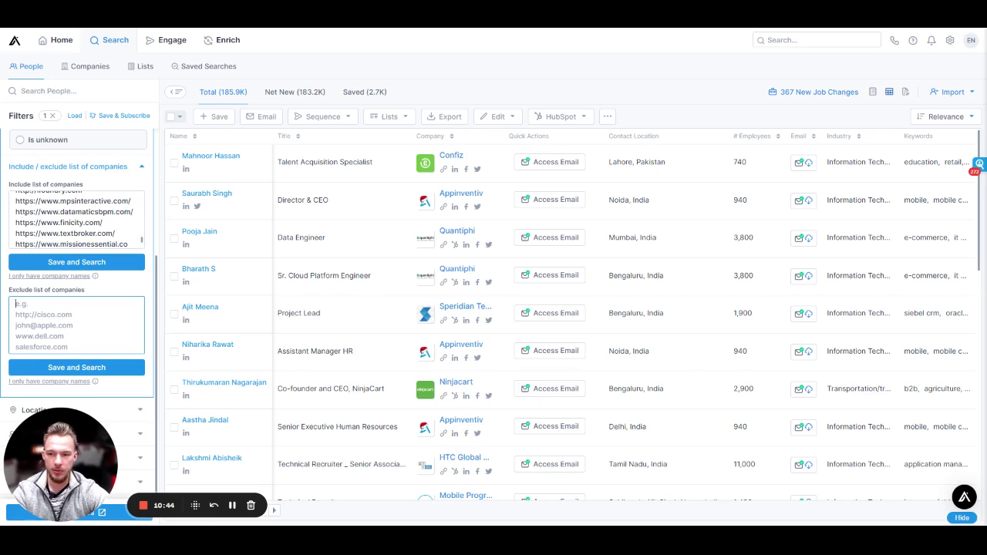
Step: Collapse the company include/exclude lists and remove the company domains filter from the people search
{"action": "left_click", "coordinate": [76, 324]}
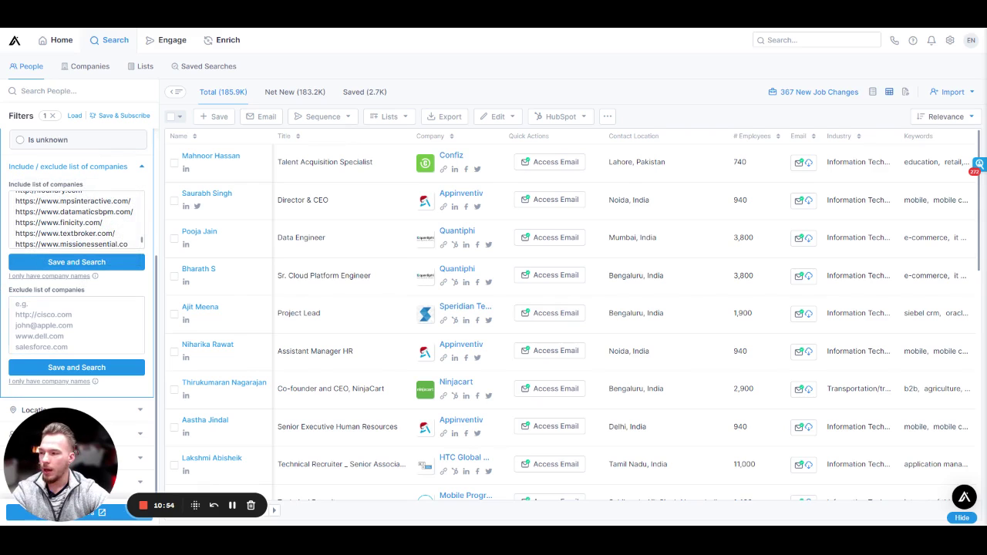
{"action": "left_click", "coordinate": [76, 324]}
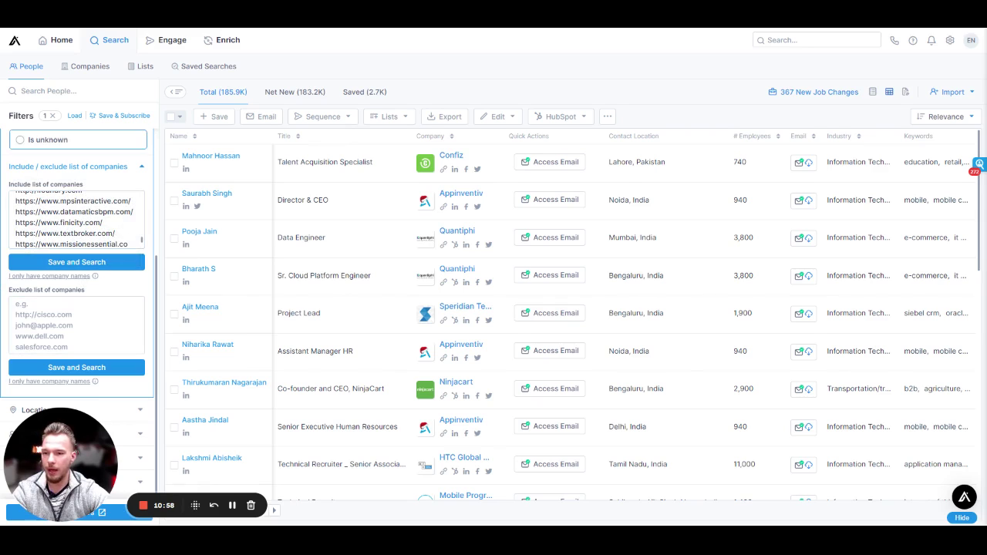
{"action": "left_click", "coordinate": [77, 165]}
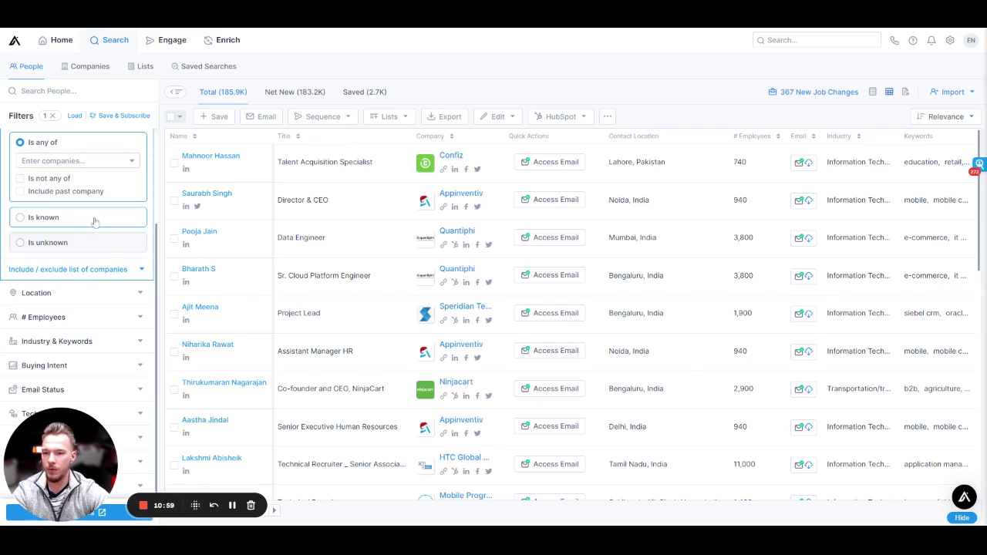
{"action": "left_click", "coordinate": [84, 347]}
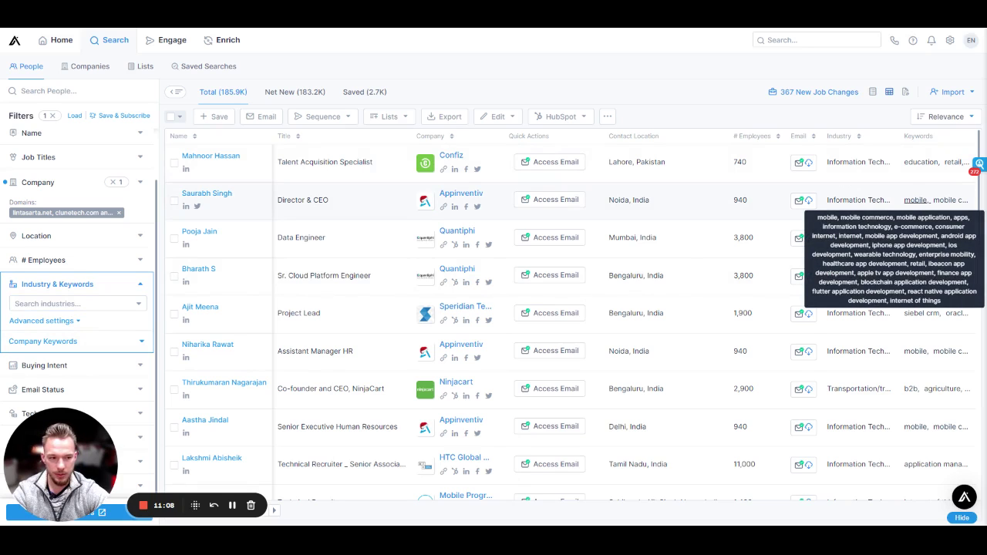
{"action": "left_click", "coordinate": [114, 183]}
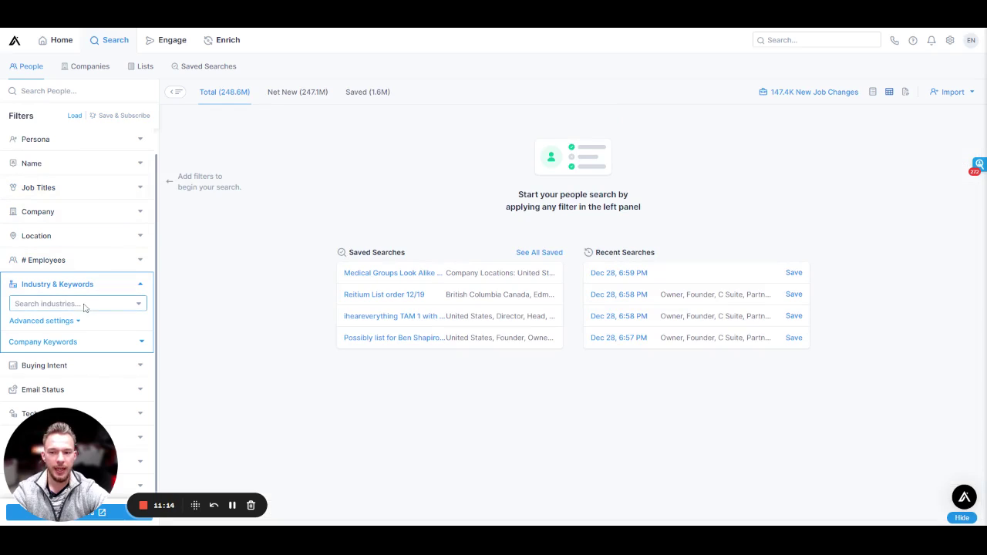
Step: Filter the people search by the included company keywords saas and software
{"action": "left_click", "coordinate": [60, 344]}
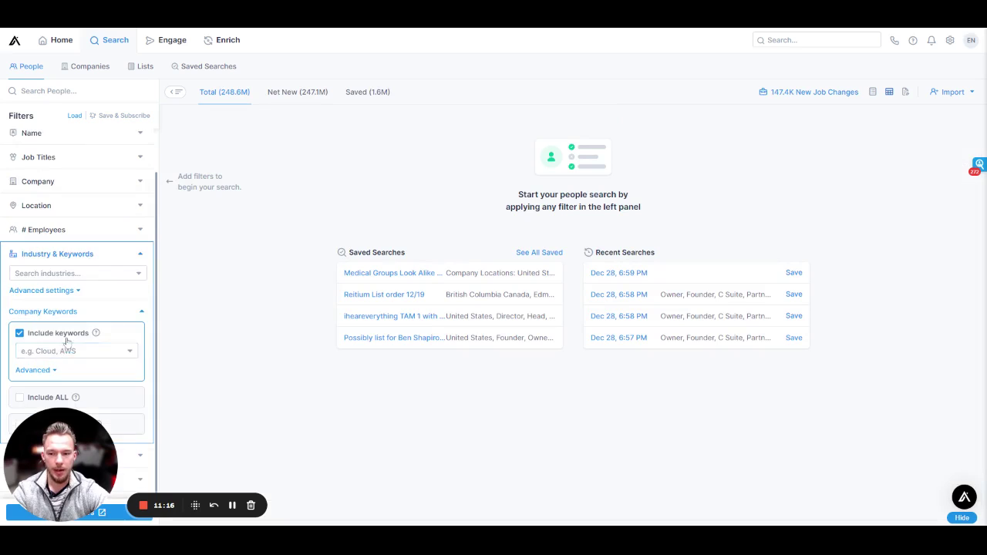
{"action": "scroll", "coordinate": [62, 309], "scroll_direction": "down", "scroll_amount": 2}
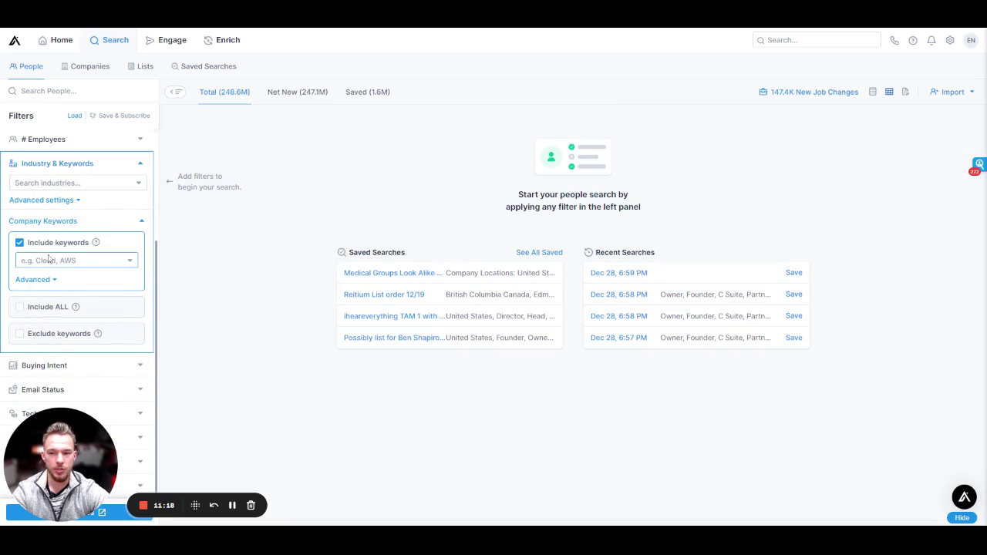
{"action": "left_click", "coordinate": [53, 261]}
{"action": "type", "text": "saas"}
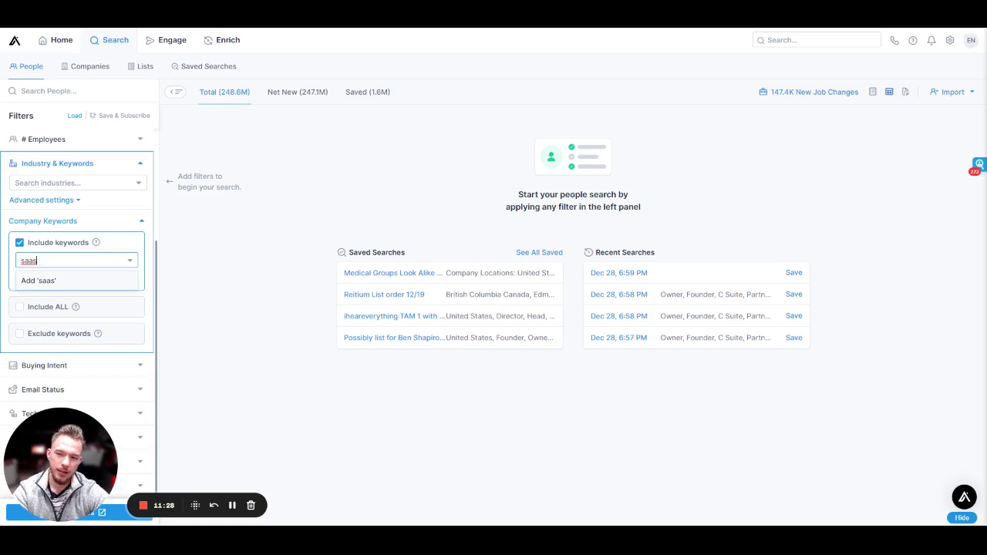
{"action": "key", "text": "Return"}
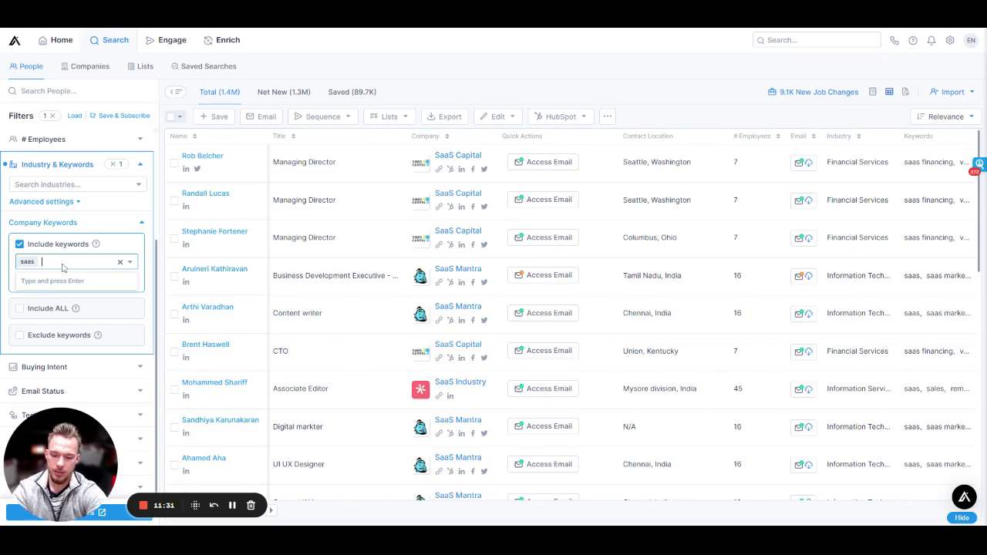
{"action": "type", "text": "software"}
{"action": "key", "text": "Return"}
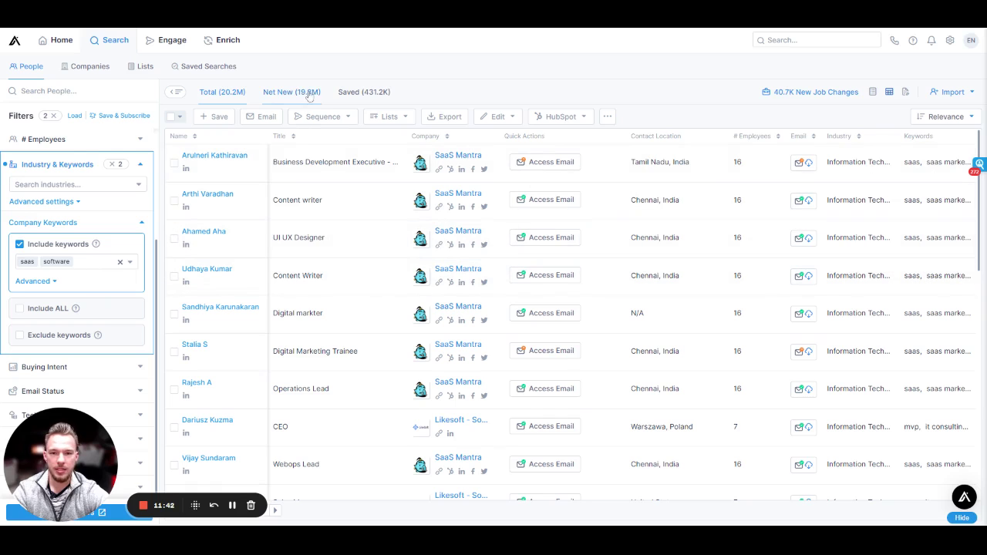
Step: Switch to the company search and review the keywords of the matching companies
{"action": "left_click", "coordinate": [83, 67]}
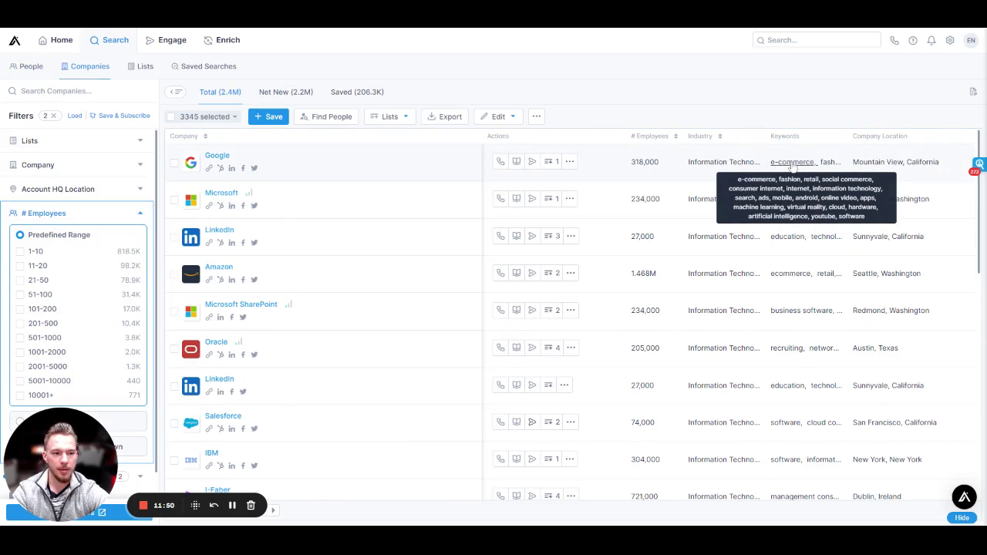
{"action": "scroll", "coordinate": [103, 352], "scroll_direction": "down", "scroll_amount": 3}
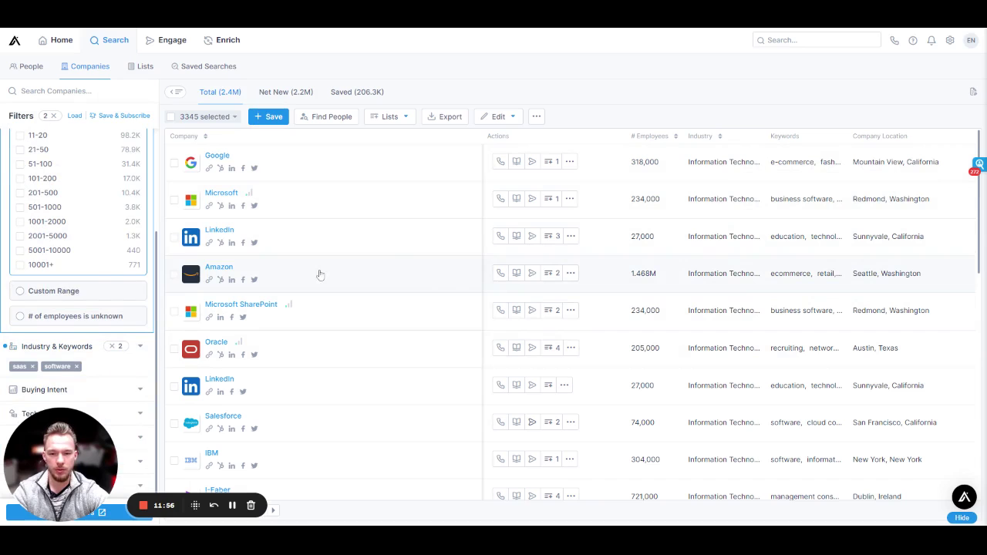
{"action": "scroll", "coordinate": [83, 256], "scroll_direction": "up", "scroll_amount": 3}
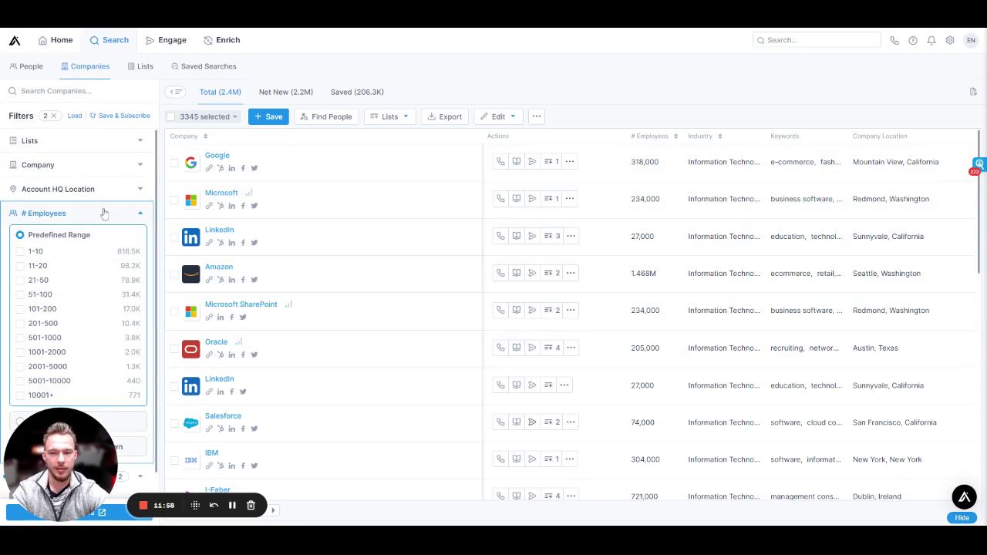
Step: Replace the included company keywords in the company search with wrongful termination
{"action": "left_click", "coordinate": [54, 219]}
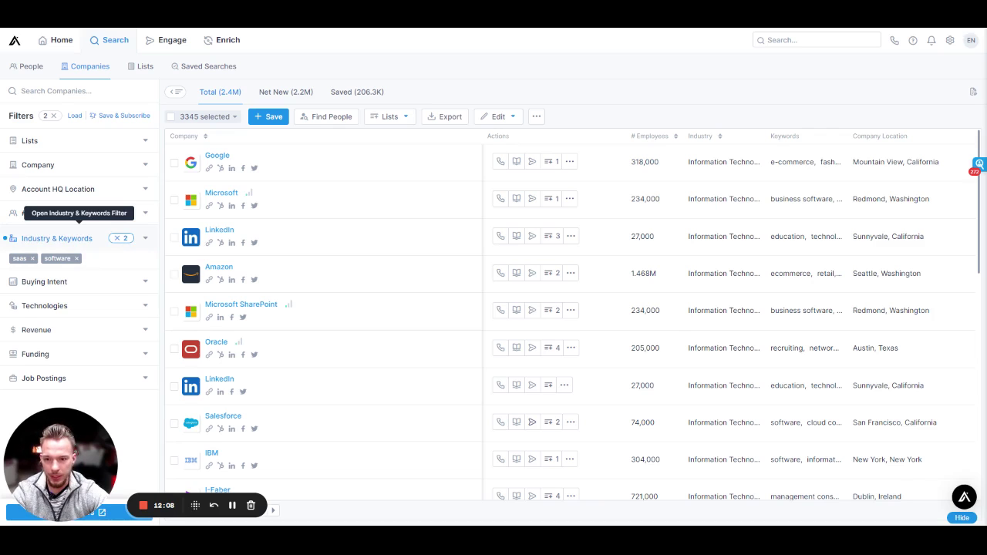
{"action": "left_click", "coordinate": [86, 240]}
{"action": "left_click", "coordinate": [54, 278]}
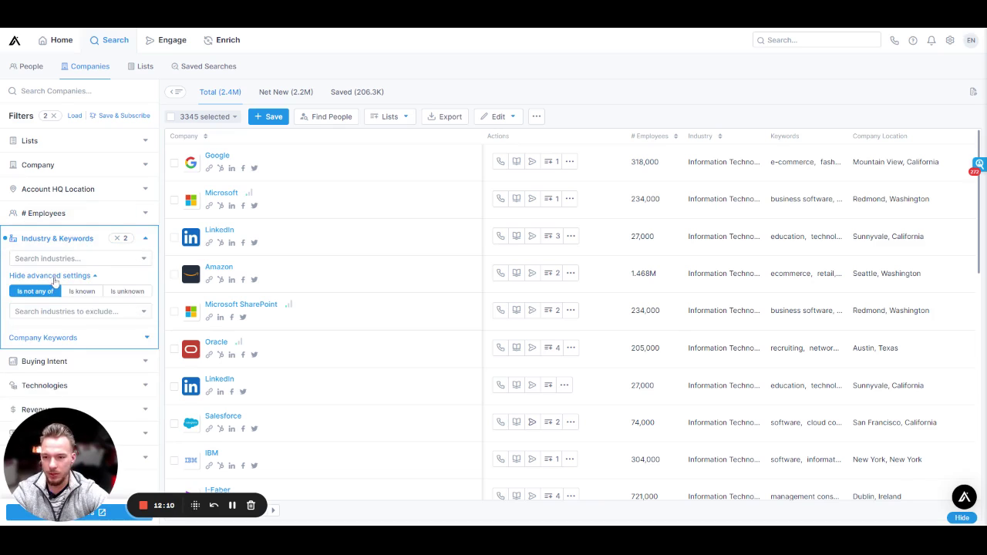
{"action": "left_click", "coordinate": [54, 278]}
{"action": "left_click", "coordinate": [46, 293]}
{"action": "scroll", "coordinate": [93, 293], "scroll_direction": "down", "scroll_amount": 1}
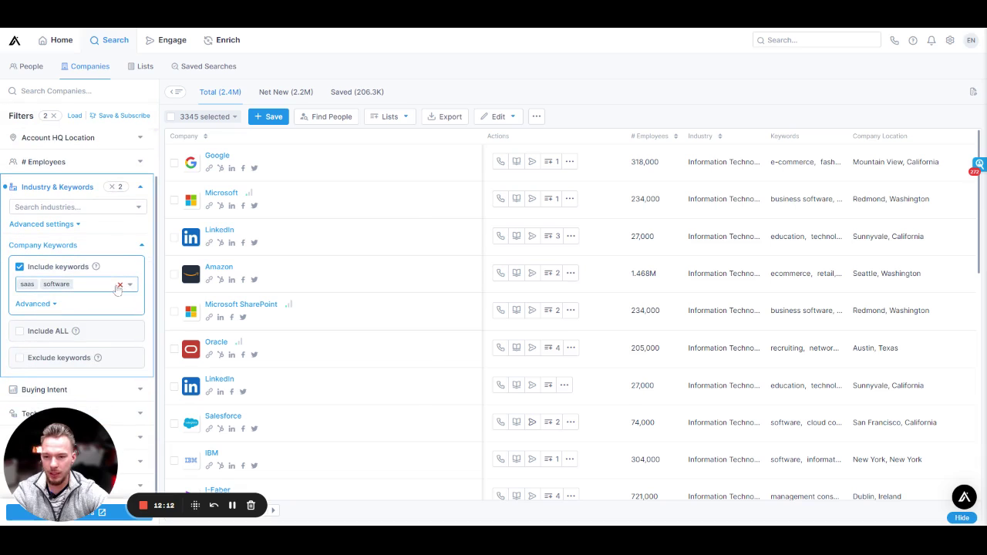
{"action": "left_click", "coordinate": [120, 286]}
{"action": "type", "text": "wr"}
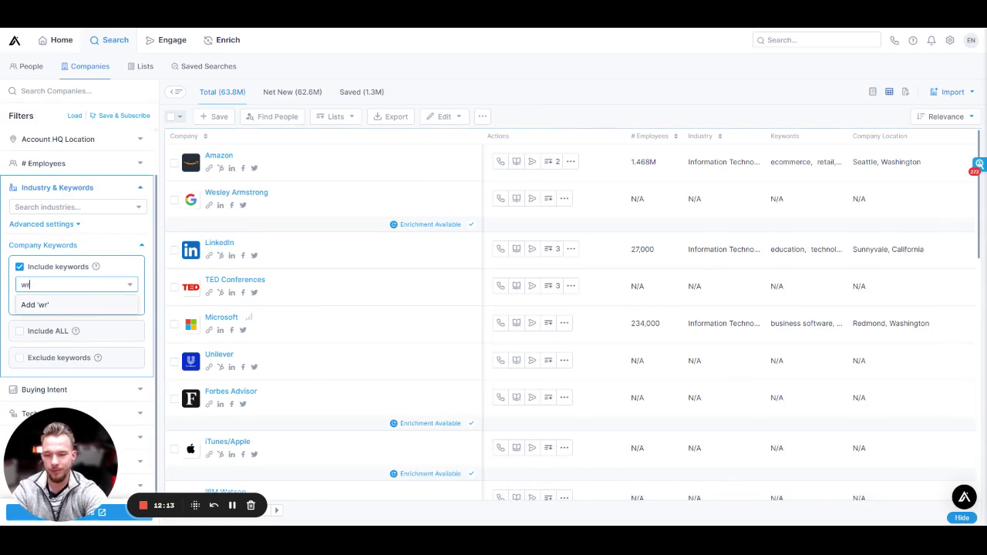
{"action": "type", "text": "ongful terminat"}
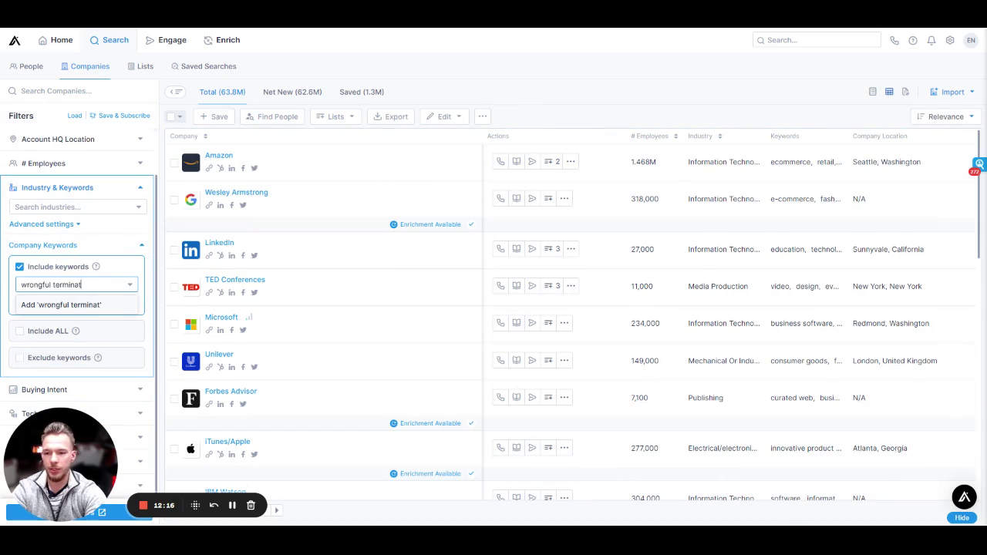
{"action": "type", "text": "ion"}
{"action": "key", "text": "Return"}
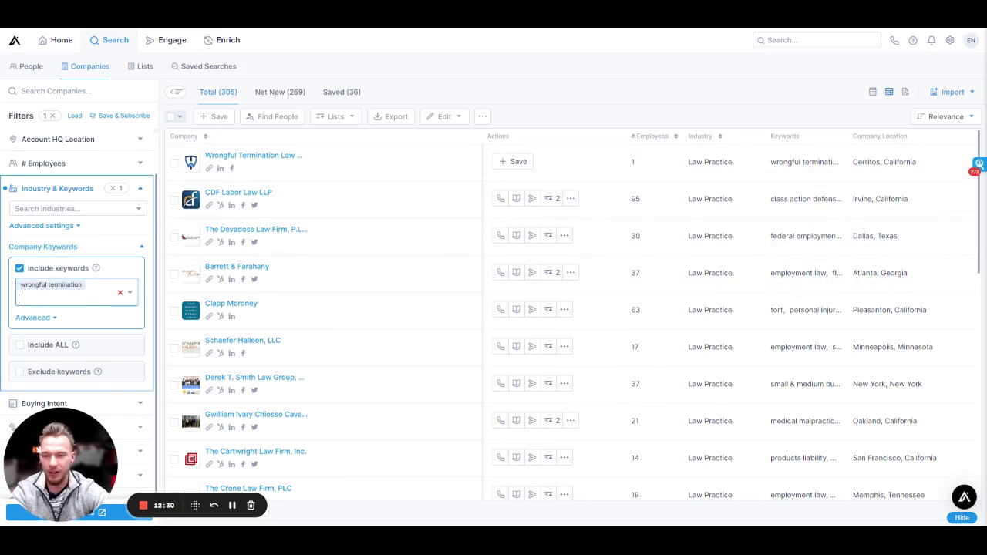
Step: Clear the wrongful termination keyword and switch back to the people search
{"action": "left_click", "coordinate": [120, 293]}
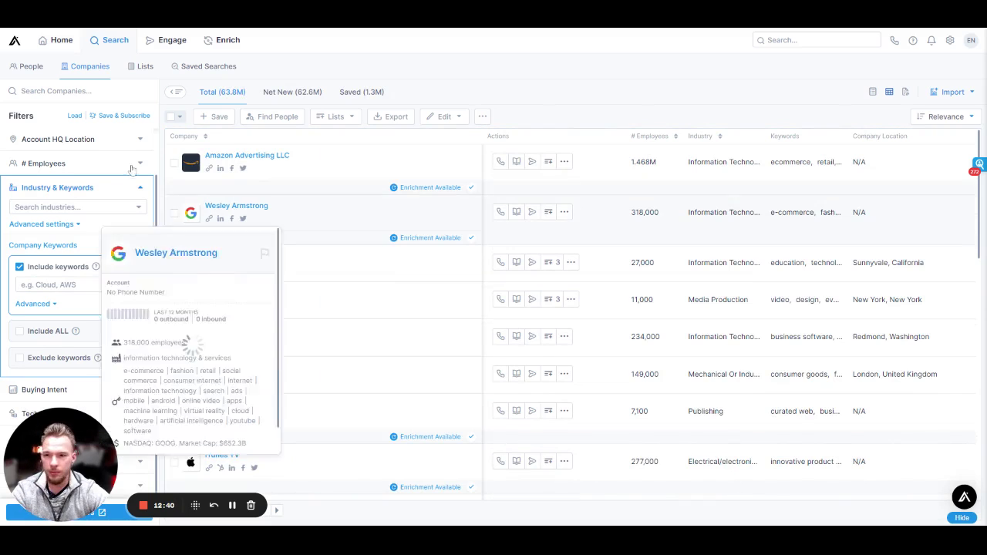
{"action": "left_click", "coordinate": [32, 67]}
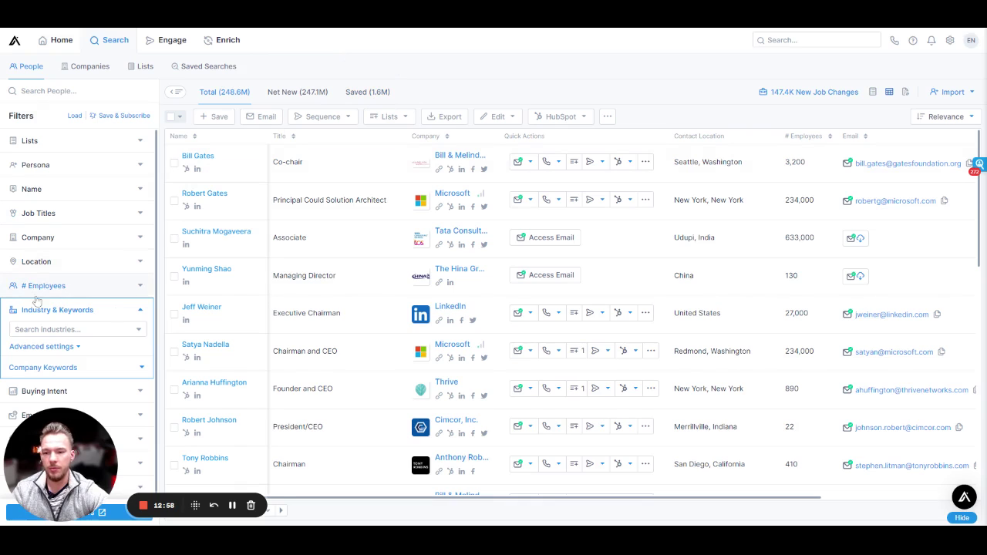
Step: Filter the people search by the Shopify technology and the US Top decision Makers persona
{"action": "scroll", "coordinate": [54, 324], "scroll_direction": "down", "scroll_amount": 1}
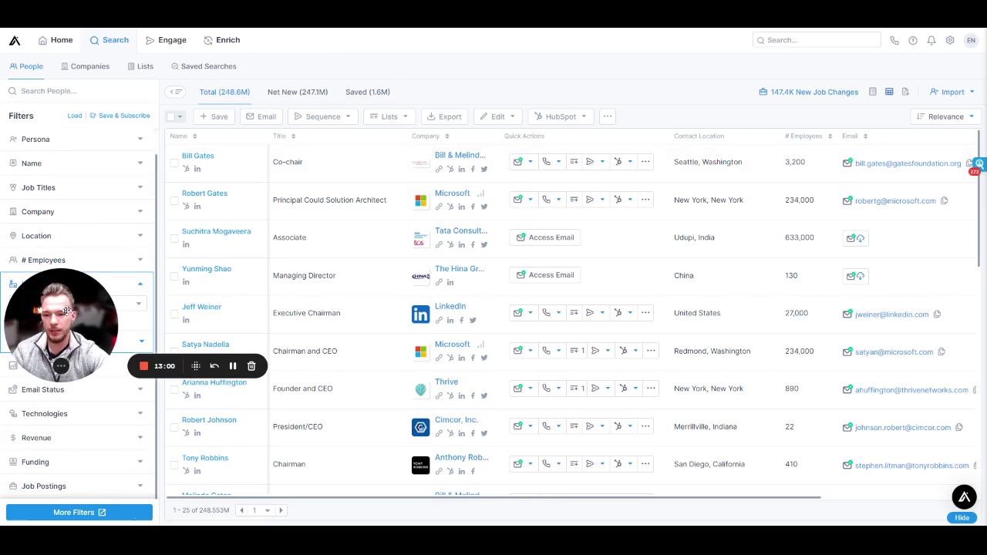
{"action": "left_click", "coordinate": [45, 413]}
{"action": "left_click_drag", "start_coordinate": [49, 320], "coordinate": [49, 450]}
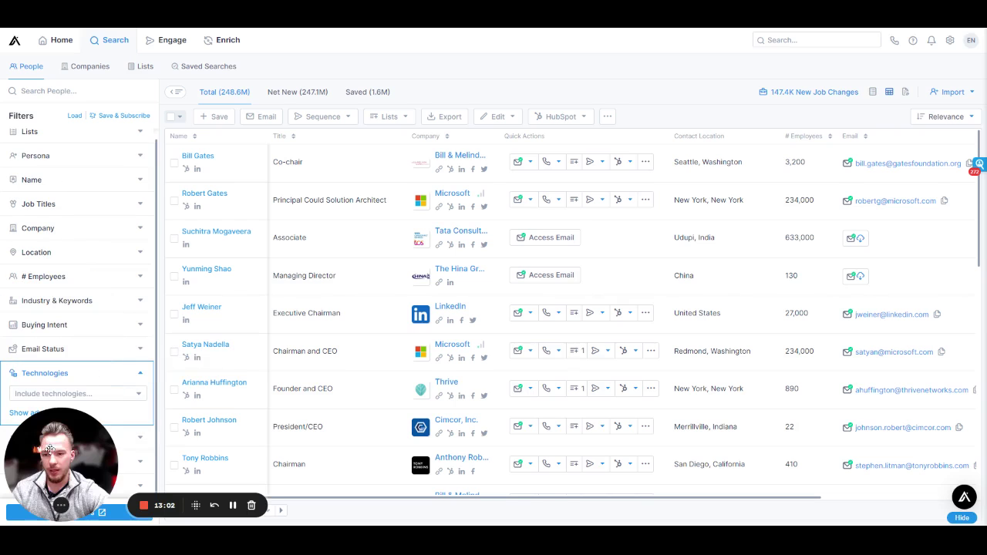
{"action": "left_click", "coordinate": [54, 394]}
{"action": "type", "text": "shopify"}
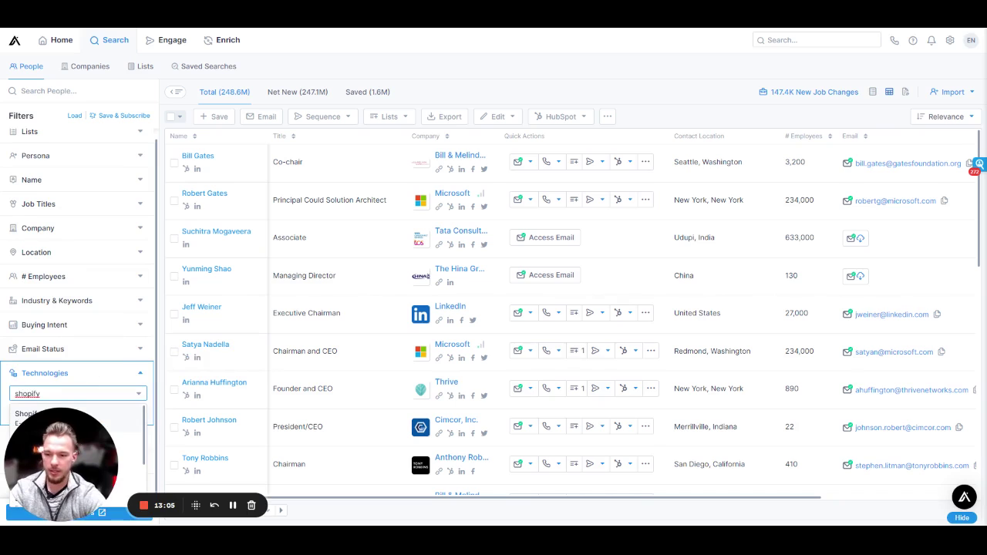
{"action": "left_click", "coordinate": [26, 415]}
{"action": "left_click", "coordinate": [35, 156]}
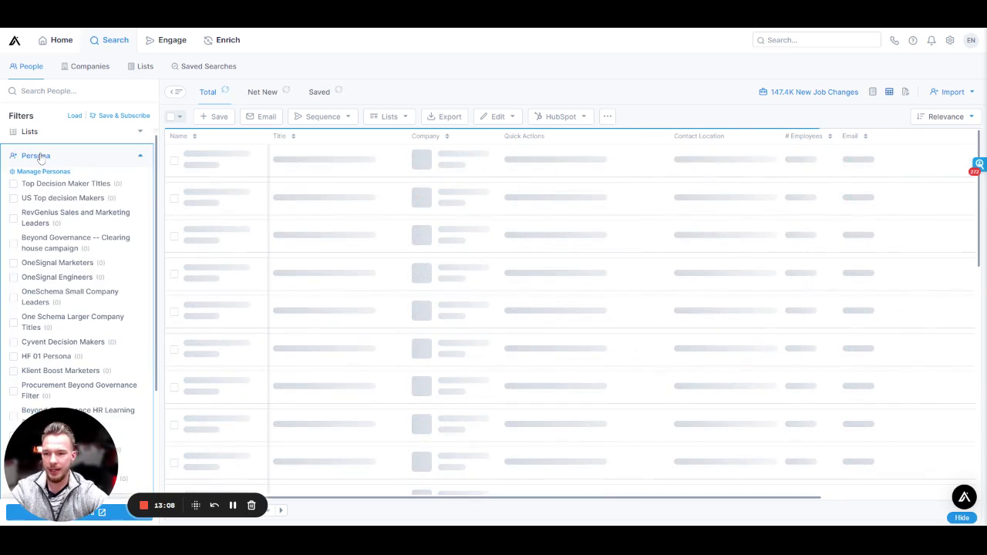
{"action": "left_click", "coordinate": [14, 199]}
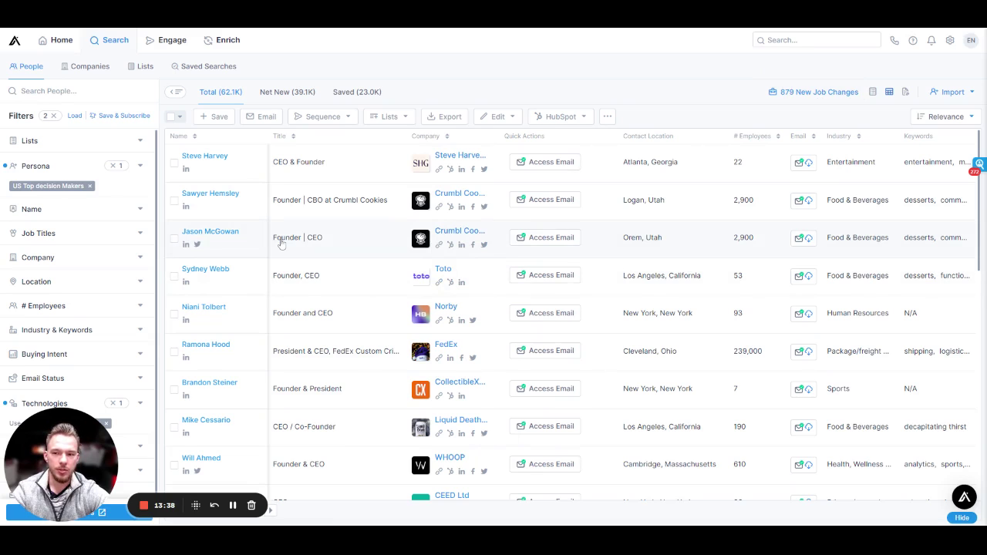
Step: Check the new job changes option for the people search
{"action": "left_click", "coordinate": [791, 95]}
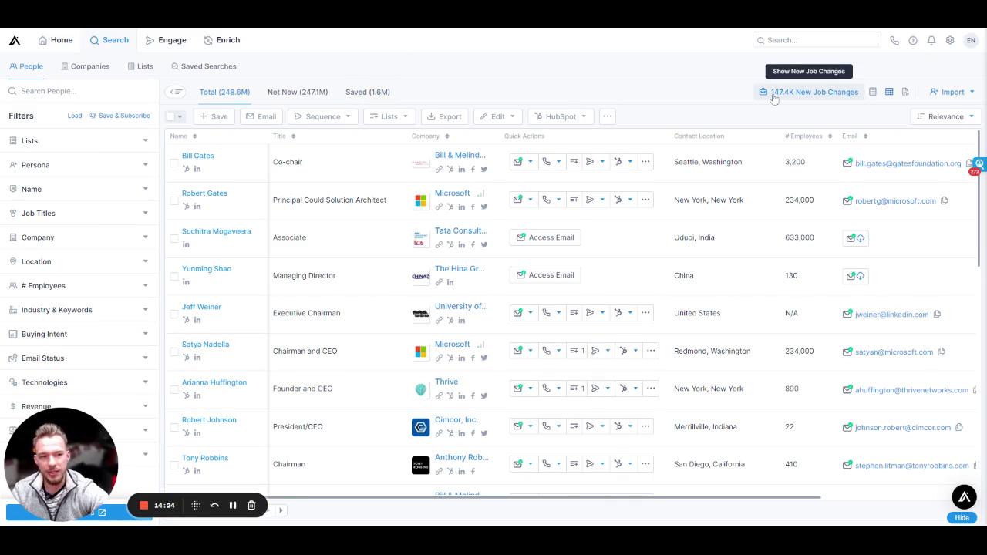
{"action": "left_click", "coordinate": [774, 94]}
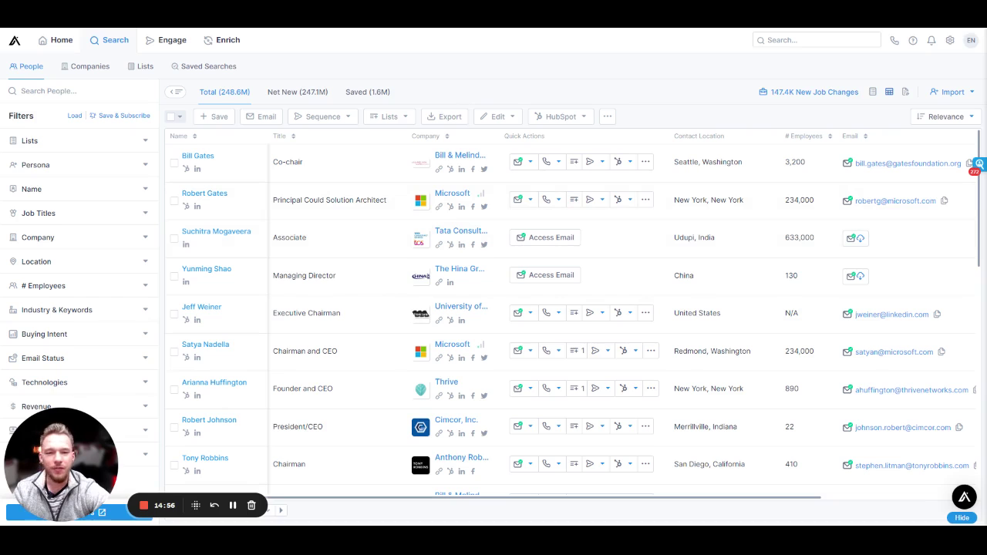
Step: Filter the people search to companies with job postings currently hiring for marketing
{"action": "left_click_drag", "start_coordinate": [79, 425], "coordinate": [111, 247]}
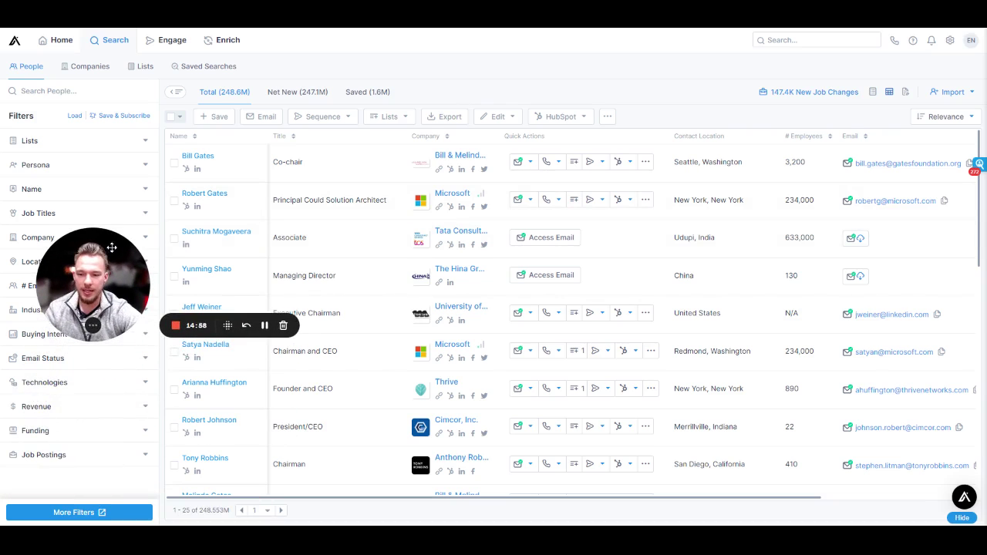
{"action": "left_click", "coordinate": [48, 454]}
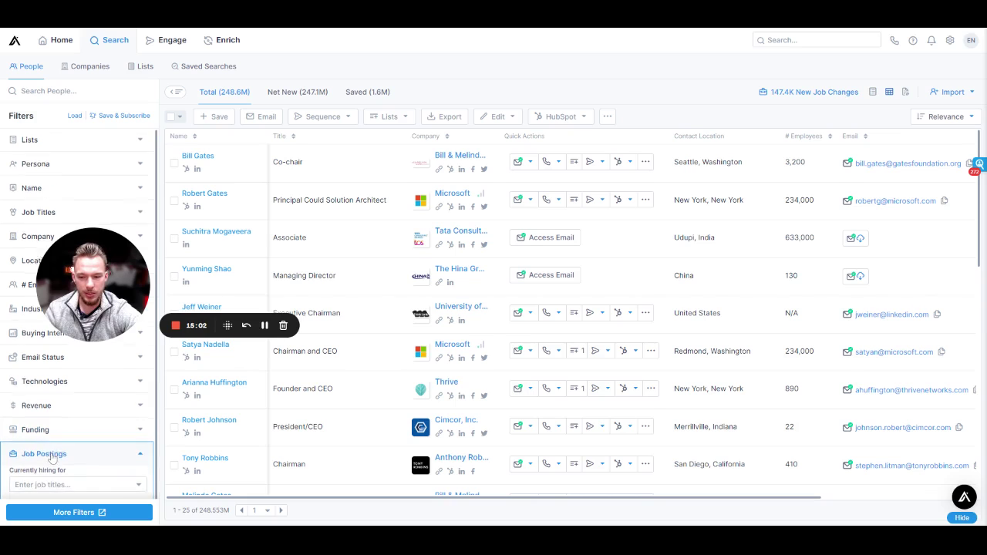
{"action": "scroll", "coordinate": [52, 459], "scroll_direction": "down", "scroll_amount": 1}
{"action": "left_click", "coordinate": [47, 436]}
{"action": "type", "text": "m"}
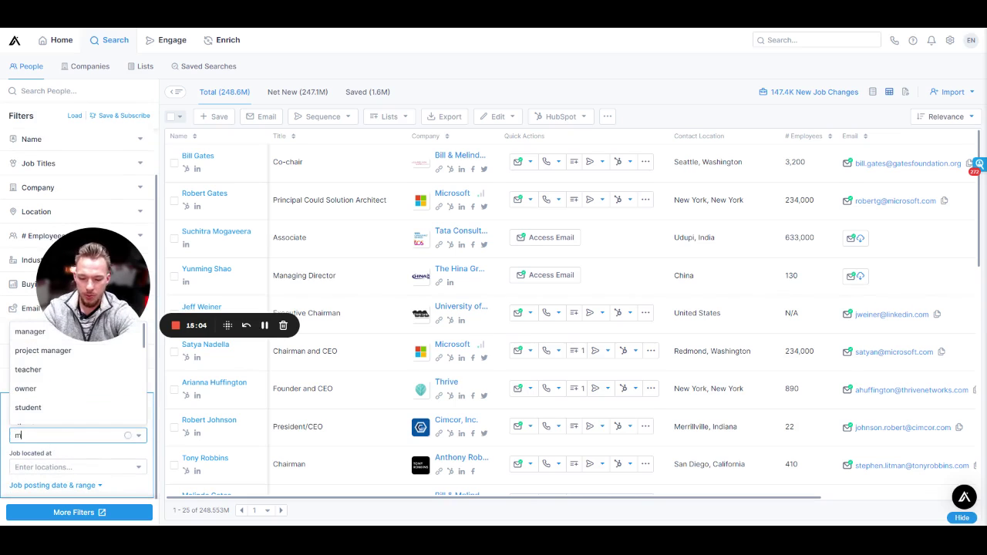
{"action": "type", "text": "arketing"}
{"action": "key", "text": "Return"}
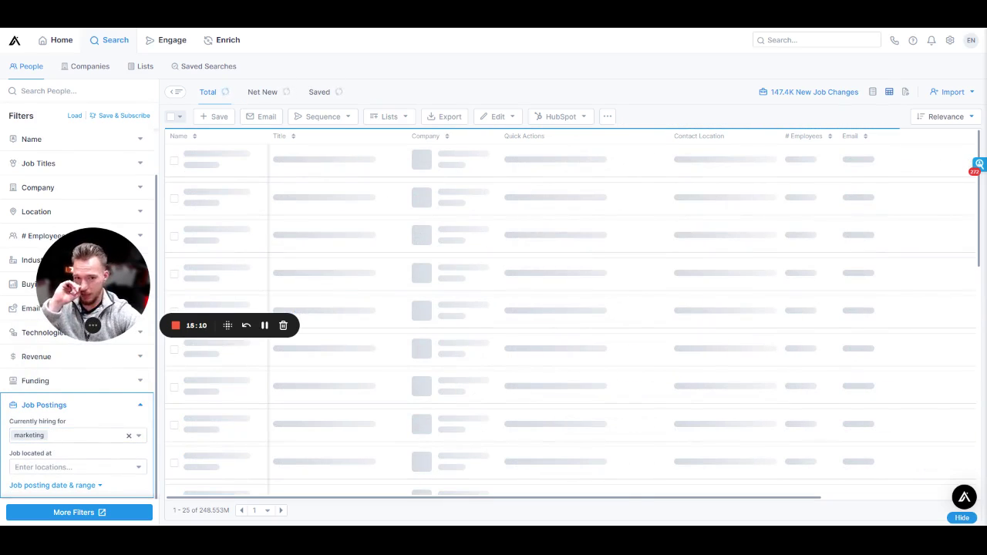
{"action": "left_click_drag", "start_coordinate": [107, 247], "coordinate": [90, 406]}
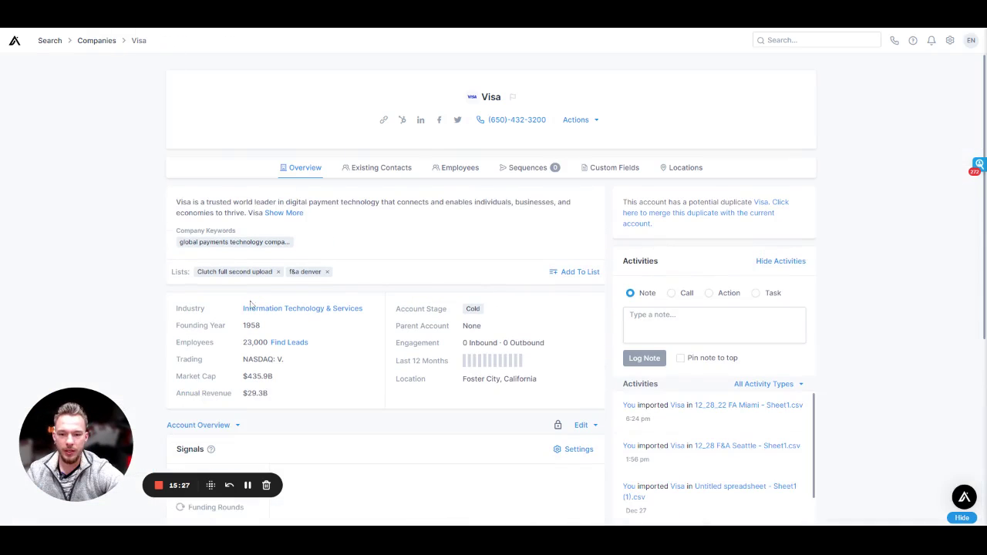
Step: Review the job postings among Visa's company signals and return to the people search
{"action": "scroll", "coordinate": [307, 291], "scroll_direction": "down", "scroll_amount": 1}
{"action": "scroll", "coordinate": [307, 291], "scroll_direction": "down", "scroll_amount": 4}
{"action": "left_click", "coordinate": [209, 260]}
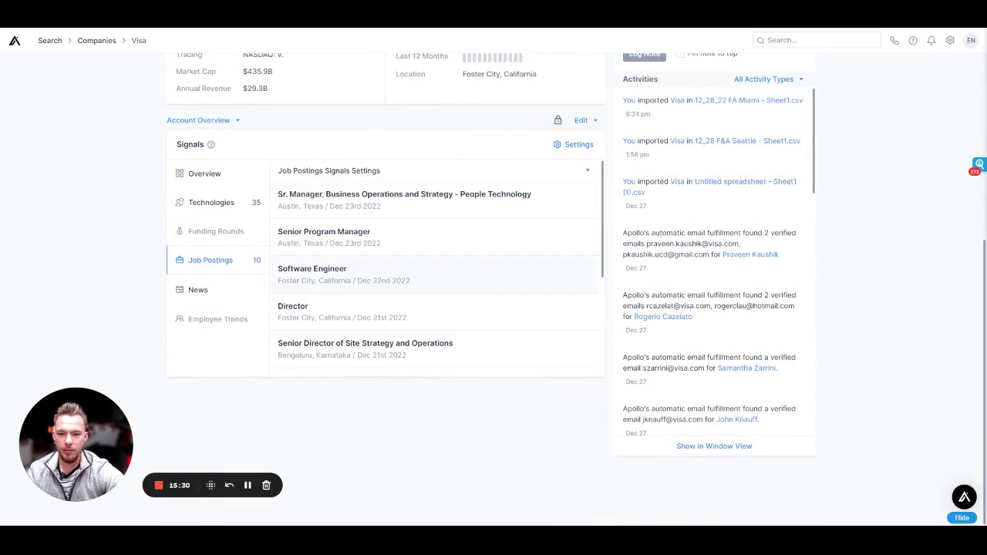
{"action": "scroll", "coordinate": [330, 236], "scroll_direction": "down", "scroll_amount": 5}
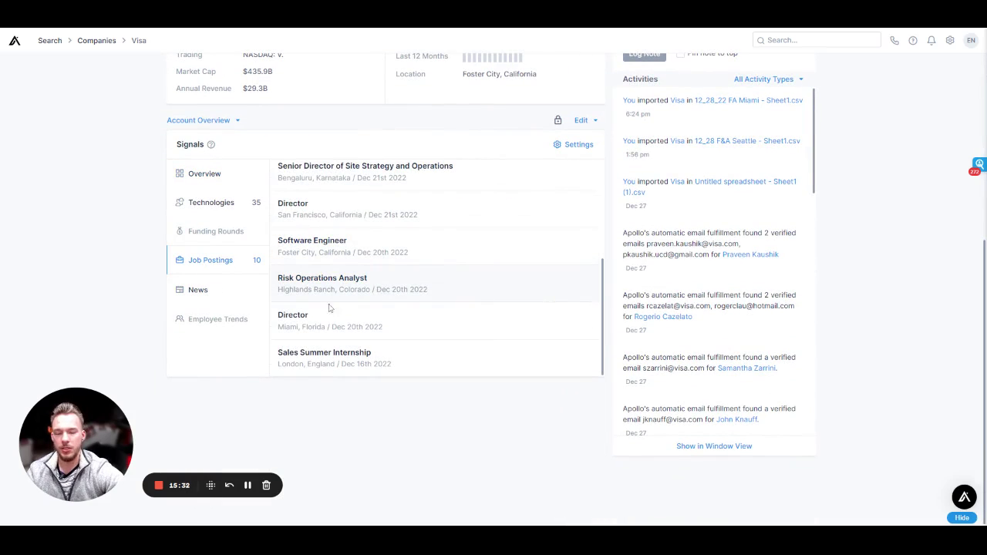
{"action": "scroll", "coordinate": [281, 271], "scroll_direction": "up", "scroll_amount": 5}
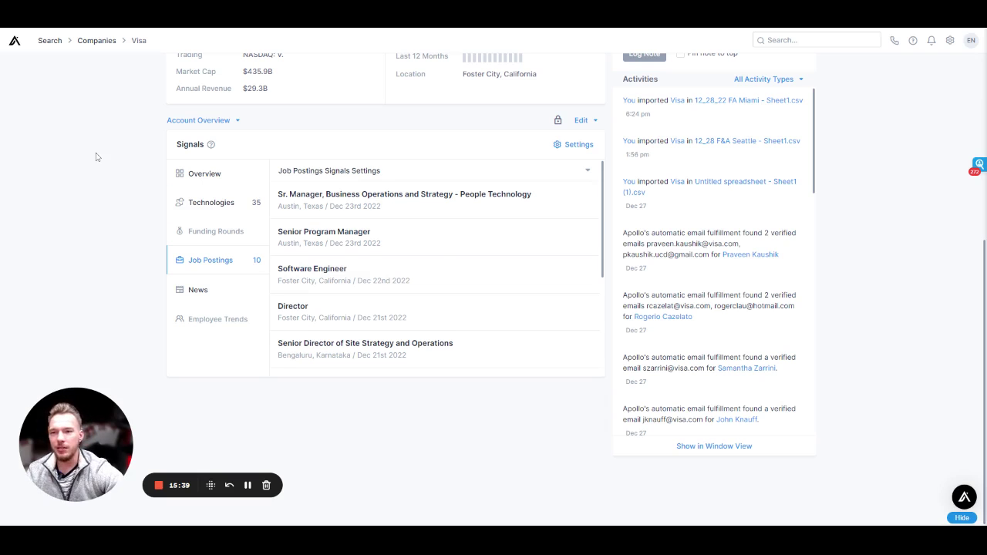
{"action": "key", "text": "alt+Left"}
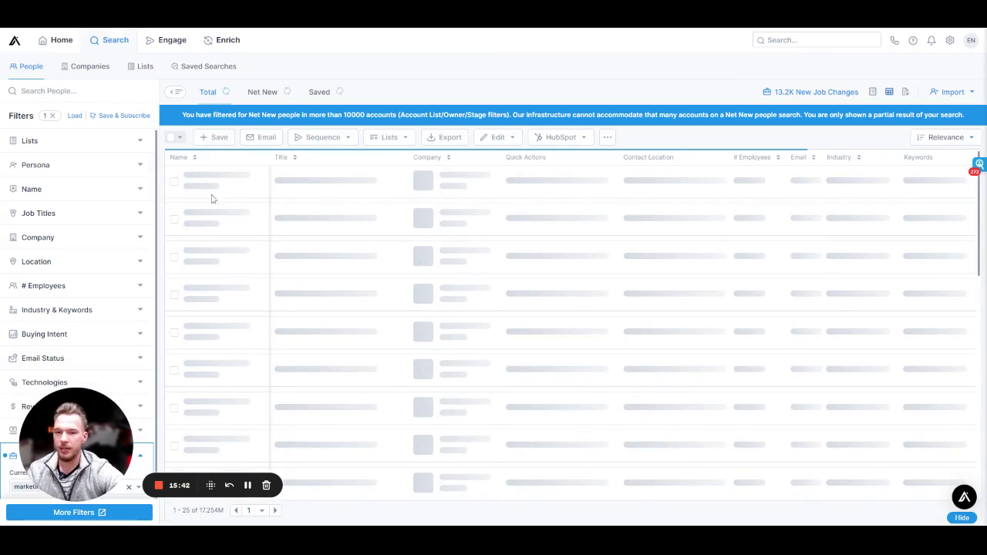